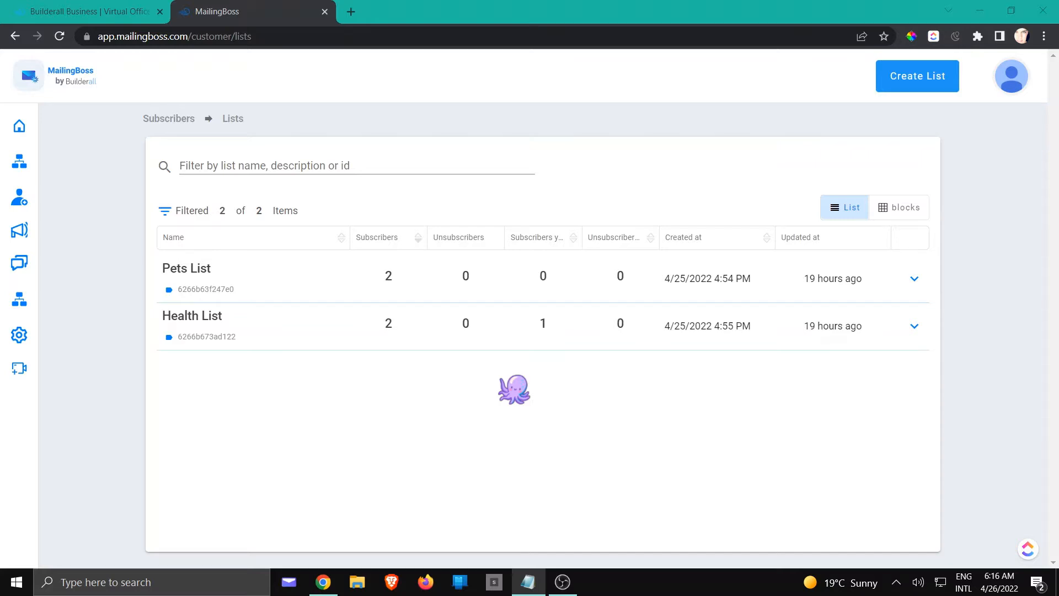
Open the overview of all subscribers and look through the listed contacts.
{"action": "mouse_move", "coordinate": [4, 175]}
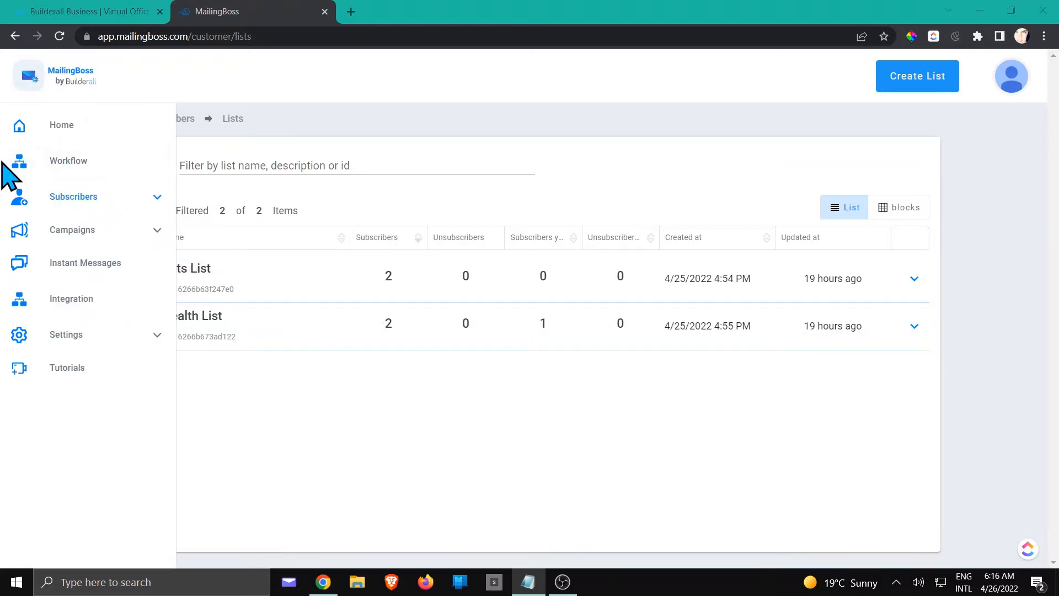
{"action": "left_click", "coordinate": [156, 198]}
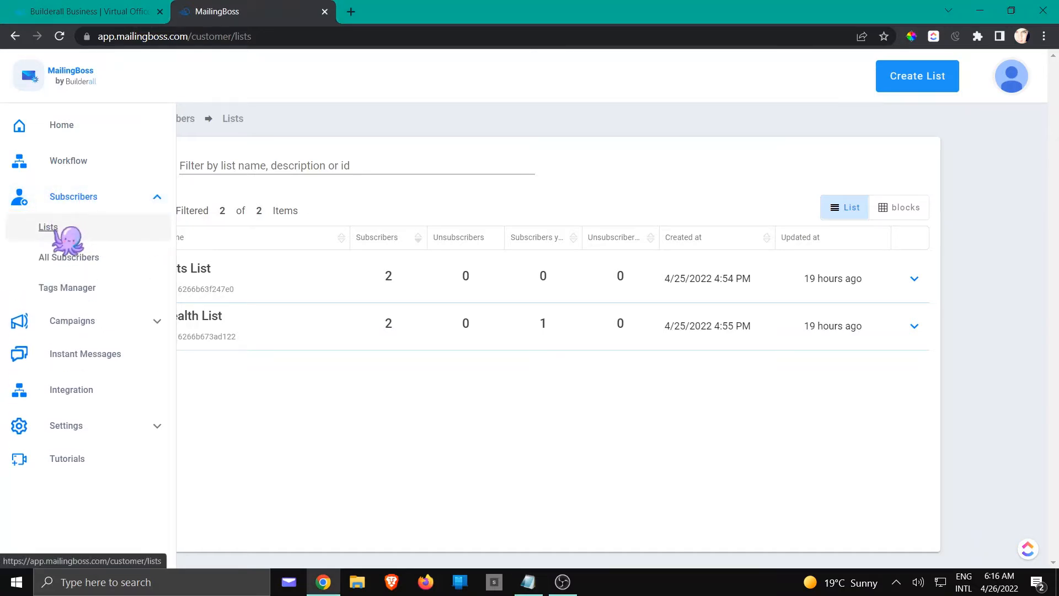
{"action": "left_click", "coordinate": [64, 258]}
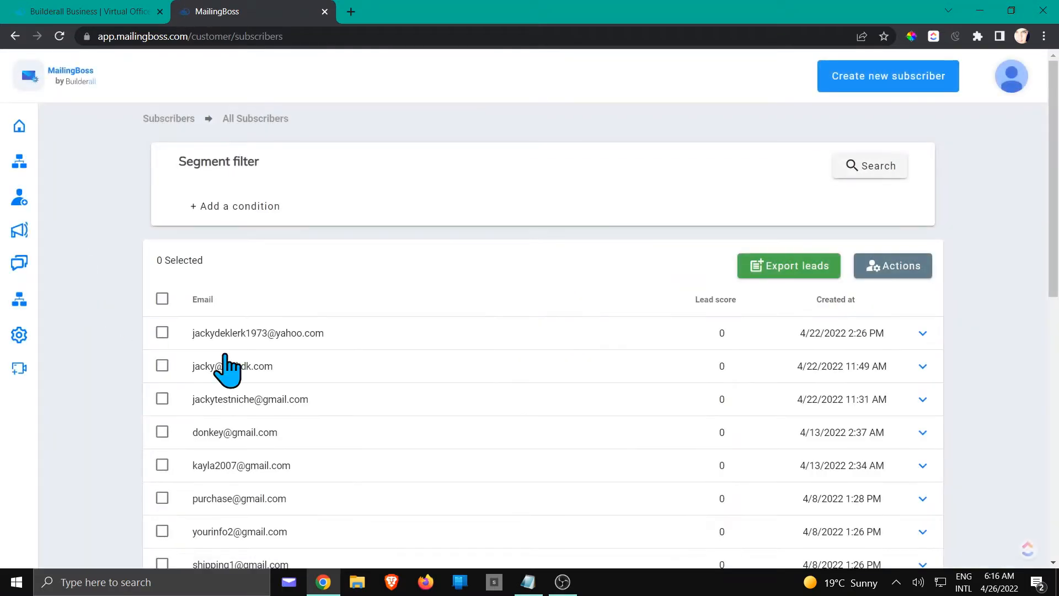
{"action": "scroll", "coordinate": [505, 386], "scroll_direction": "down", "scroll_amount": 8}
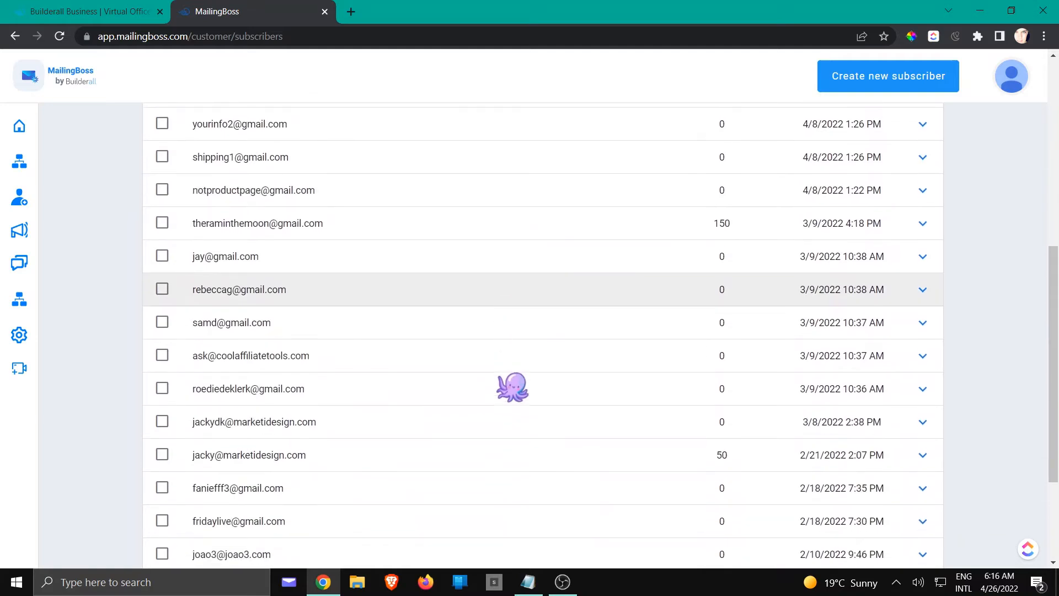
{"action": "scroll", "coordinate": [513, 388], "scroll_direction": "up", "scroll_amount": 8}
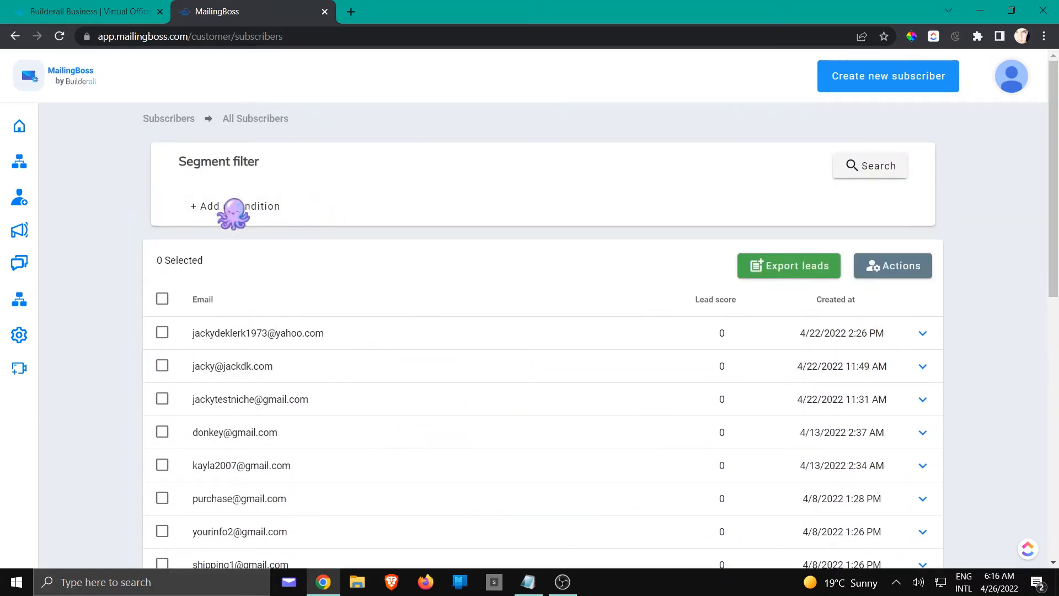
Search all subscribers with the segment condition that the tag "clients" exists, and remove the condition after checking the matches.
{"action": "left_click", "coordinate": [247, 209]}
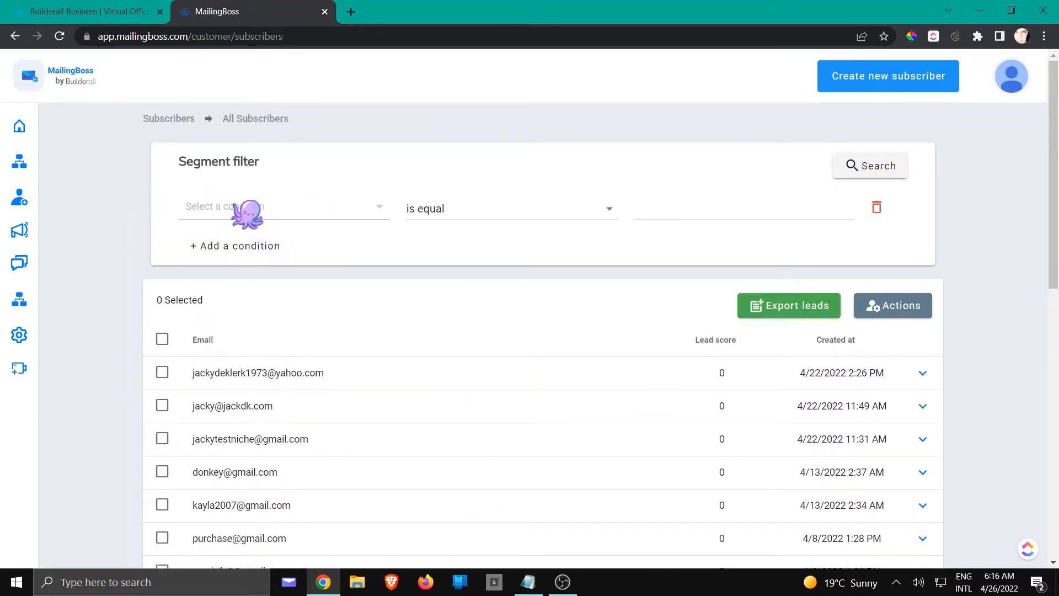
{"action": "left_click", "coordinate": [247, 212]}
{"action": "left_click", "coordinate": [241, 232]}
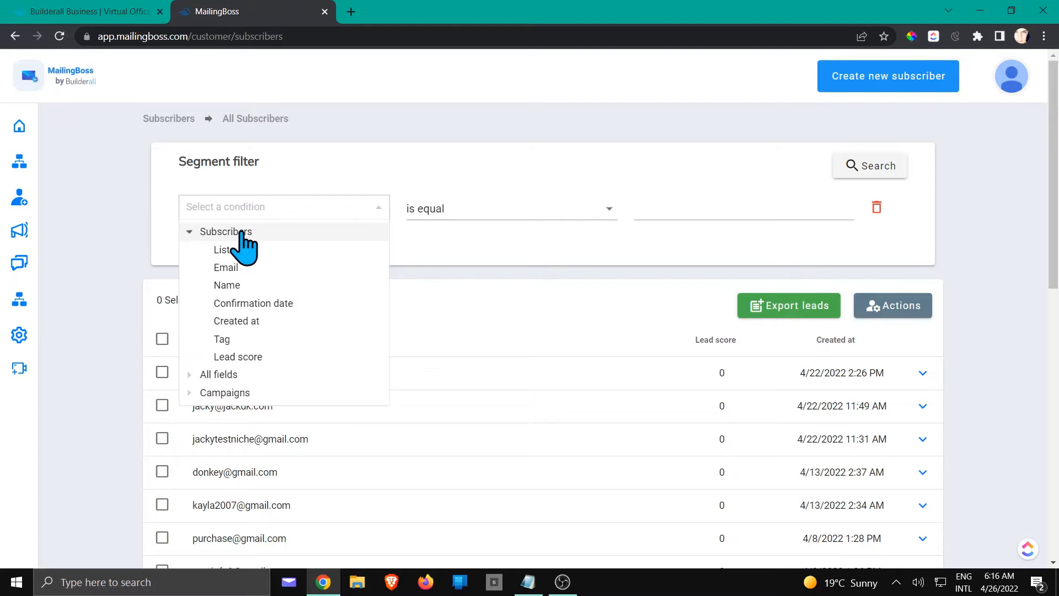
{"action": "left_click", "coordinate": [237, 340]}
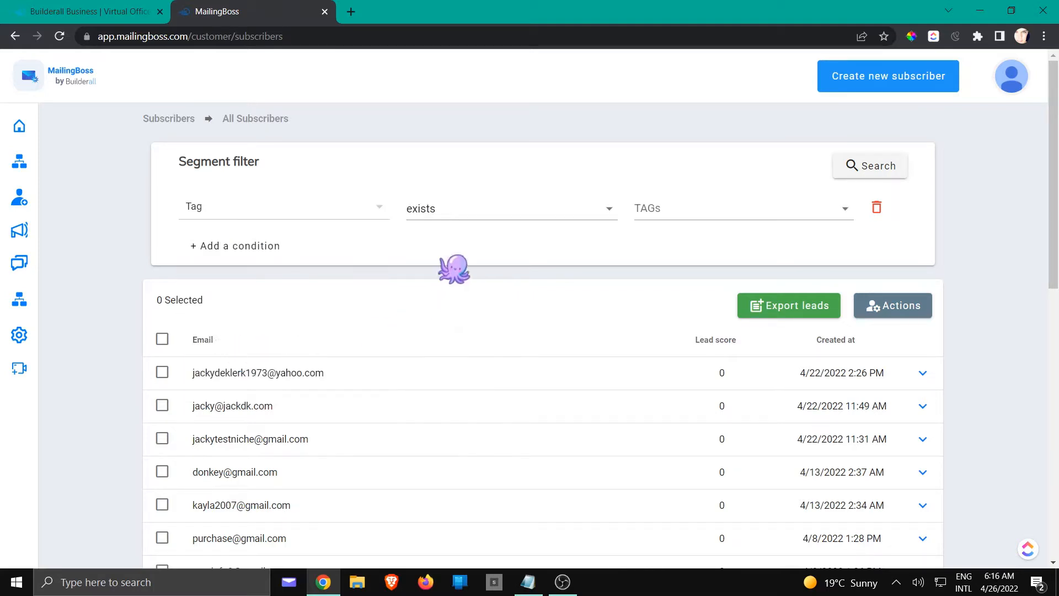
{"action": "left_click", "coordinate": [478, 220]}
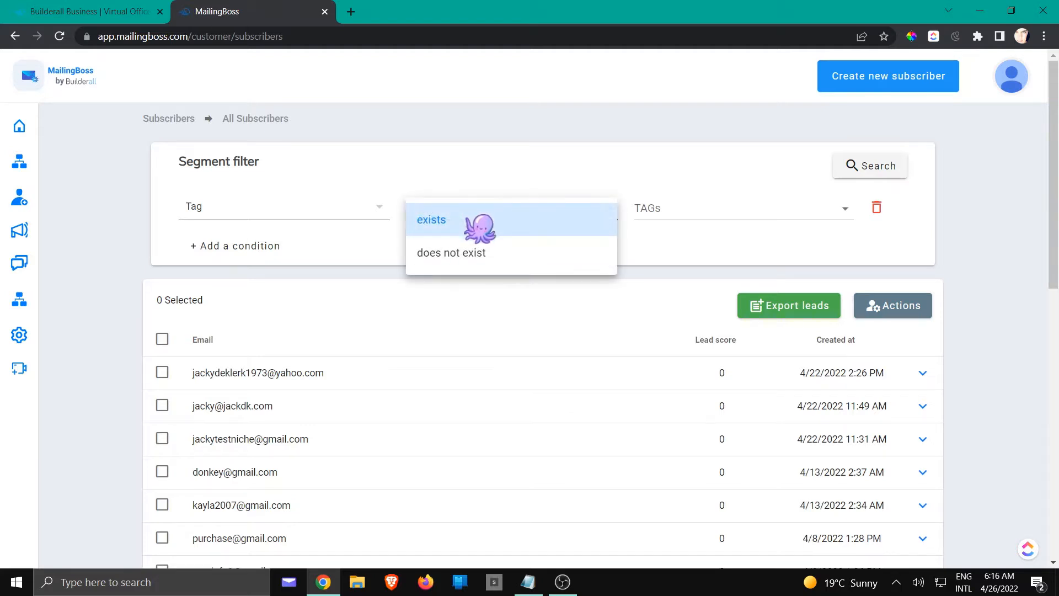
{"action": "left_click", "coordinate": [481, 224]}
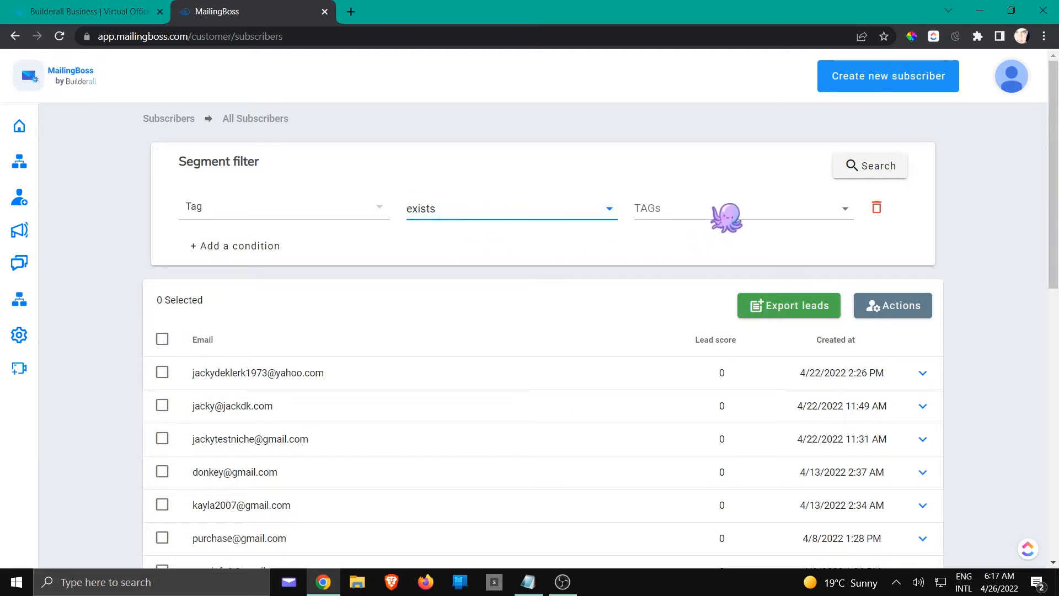
{"action": "left_click", "coordinate": [726, 213]}
{"action": "scroll", "coordinate": [737, 245], "scroll_direction": "down", "scroll_amount": 1}
{"action": "scroll", "coordinate": [717, 259], "scroll_direction": "down", "scroll_amount": 2}
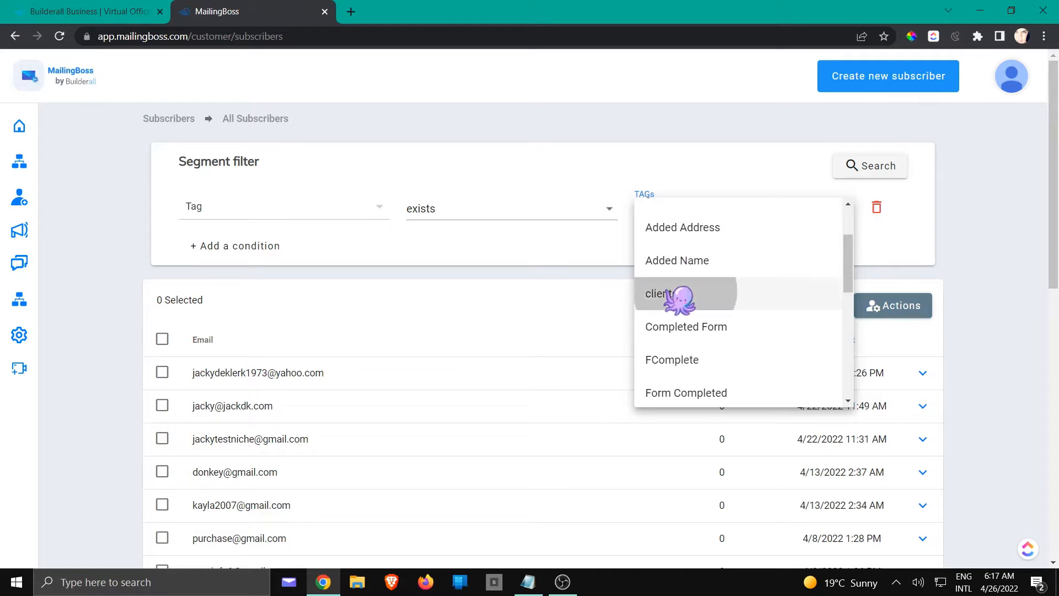
{"action": "left_click", "coordinate": [682, 295]}
{"action": "left_click", "coordinate": [872, 175]}
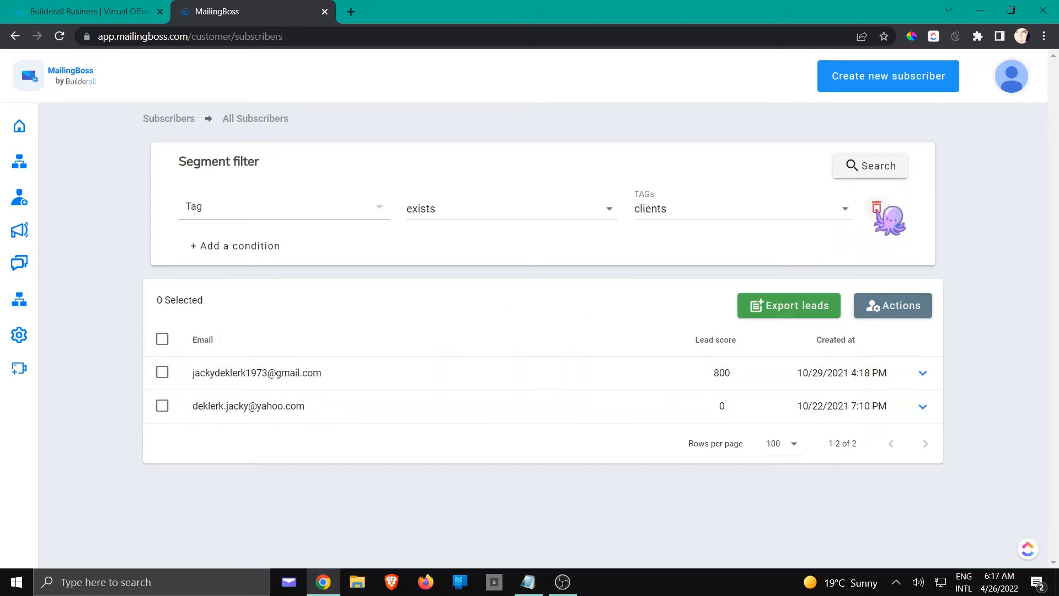
{"action": "left_click", "coordinate": [923, 373]}
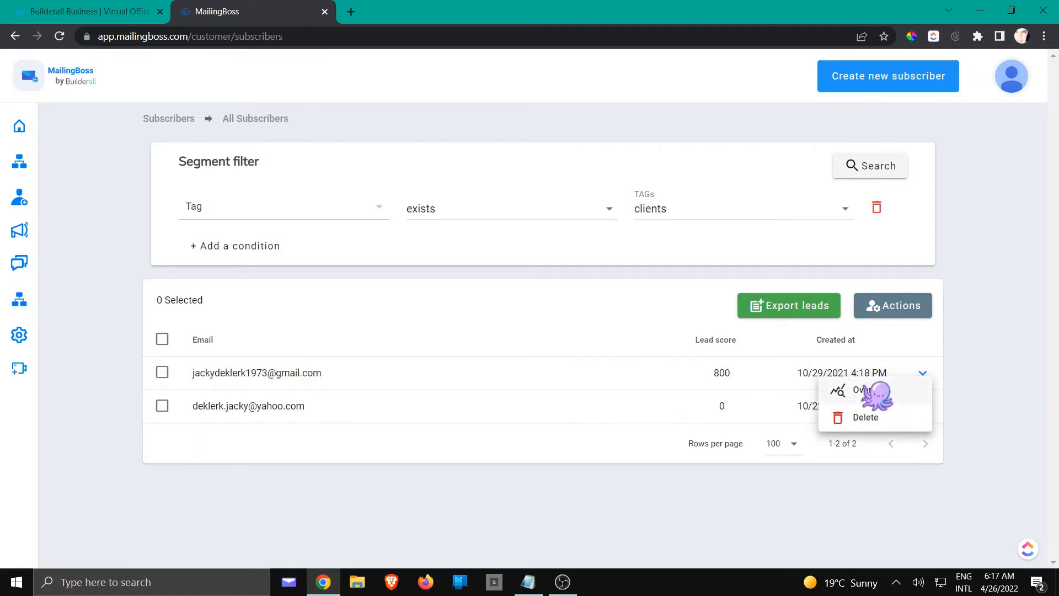
{"action": "left_click", "coordinate": [876, 208]}
Go to the subscriber lists and open the subscribers of the Pets List.
{"action": "mouse_move", "coordinate": [57, 170]}
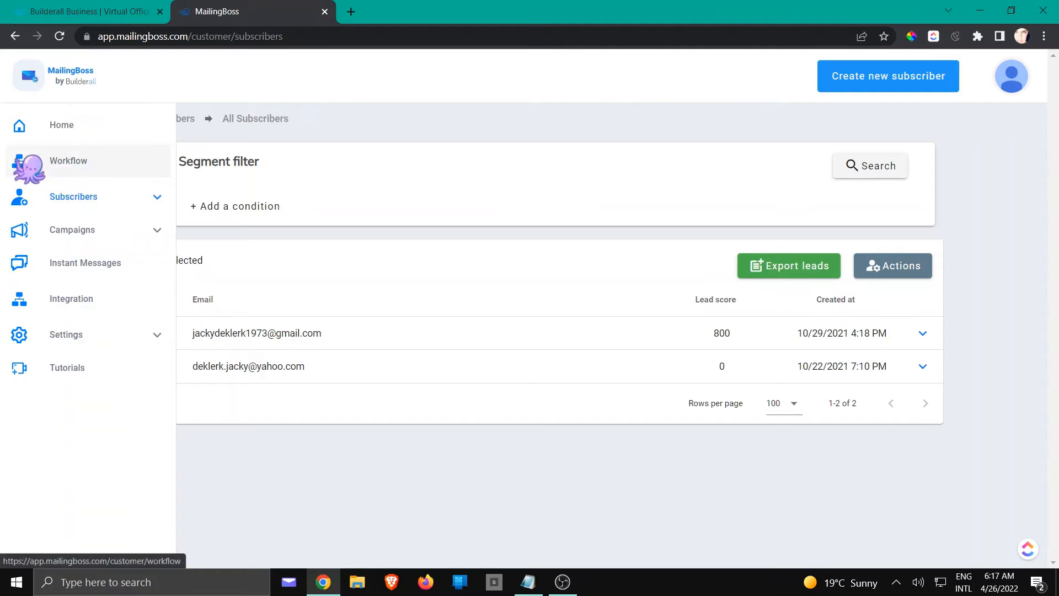
{"action": "left_click", "coordinate": [76, 198]}
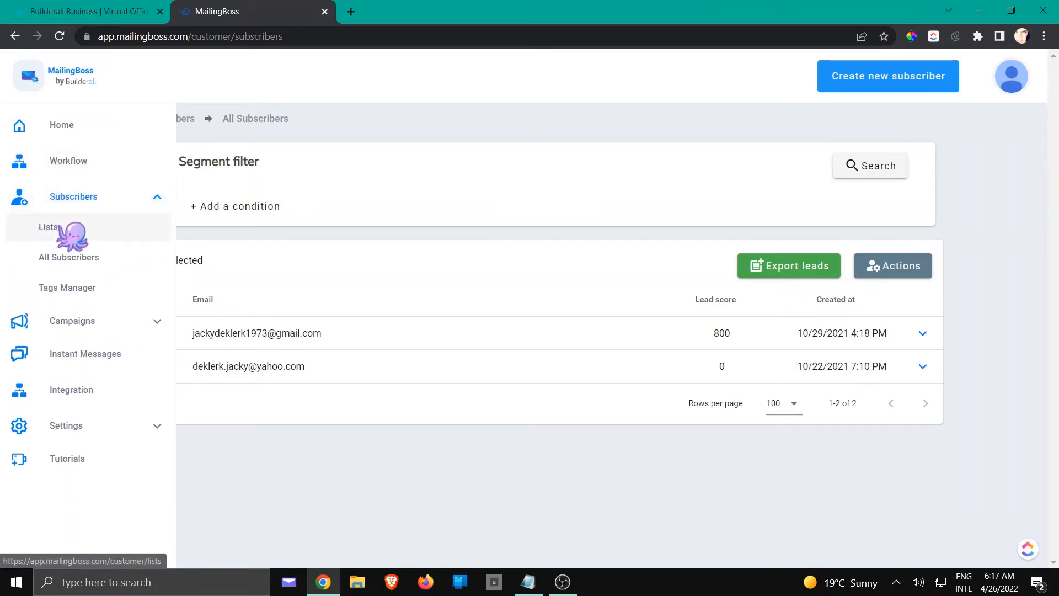
{"action": "left_click", "coordinate": [60, 226]}
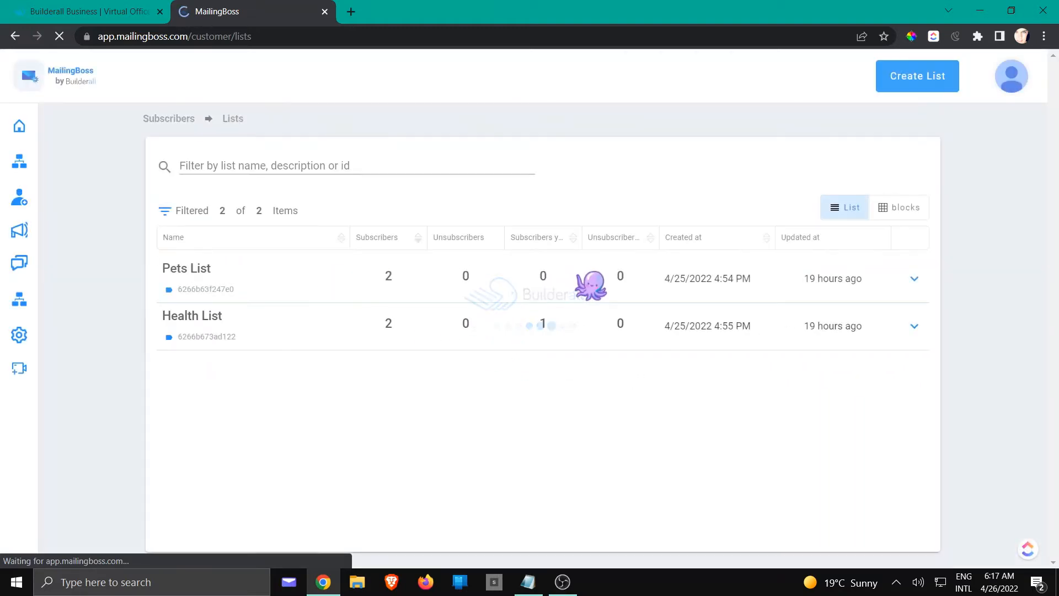
{"action": "left_click", "coordinate": [914, 279]}
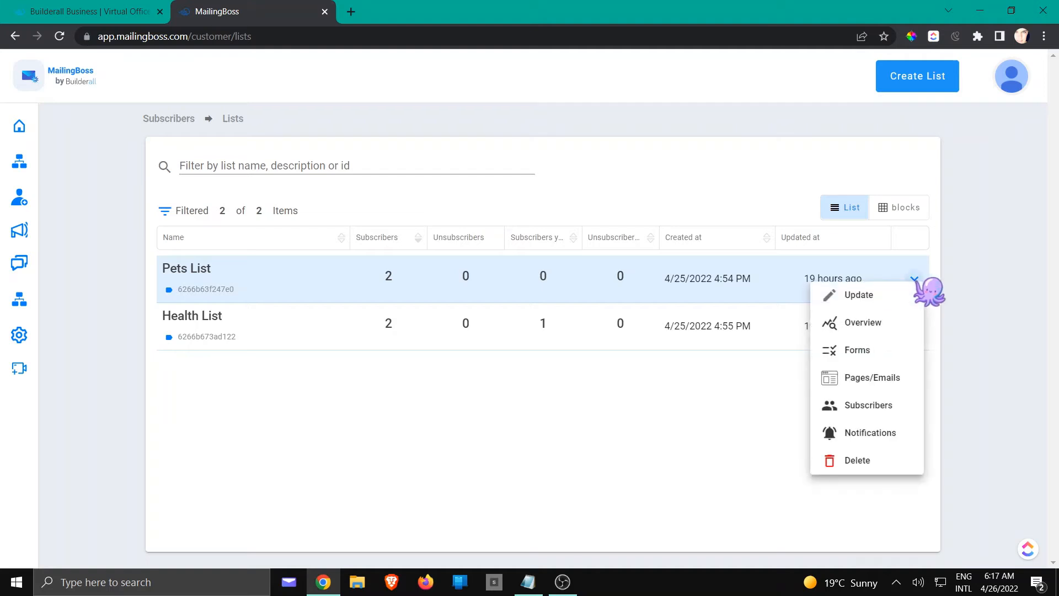
{"action": "left_click", "coordinate": [877, 403]}
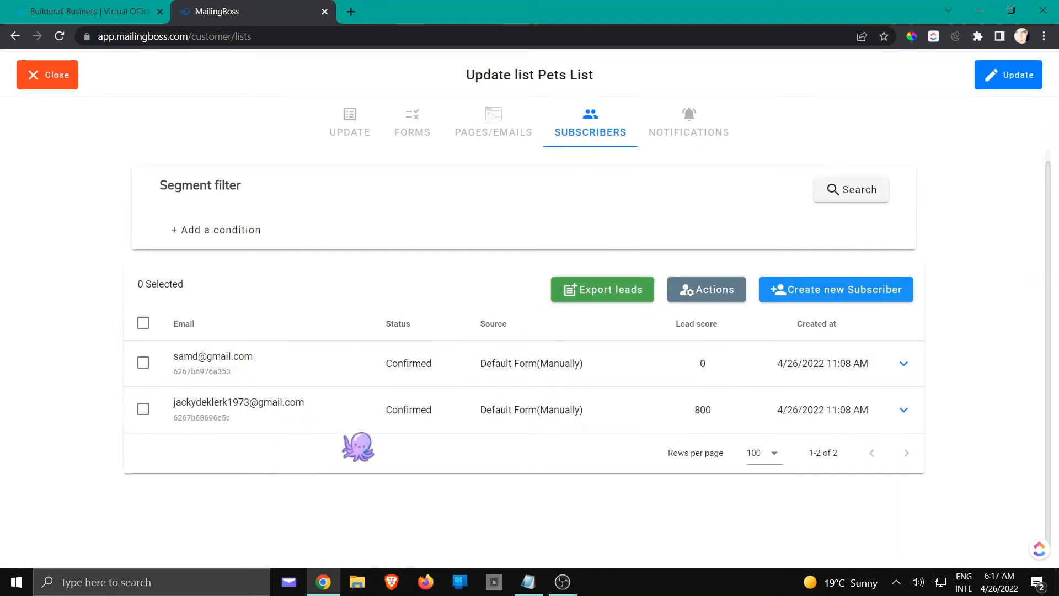
Check the tags of the Pets List subscriber with lead score 800 in both the update form and the overview.
{"action": "left_click", "coordinate": [902, 411]}
{"action": "left_click", "coordinate": [860, 429]}
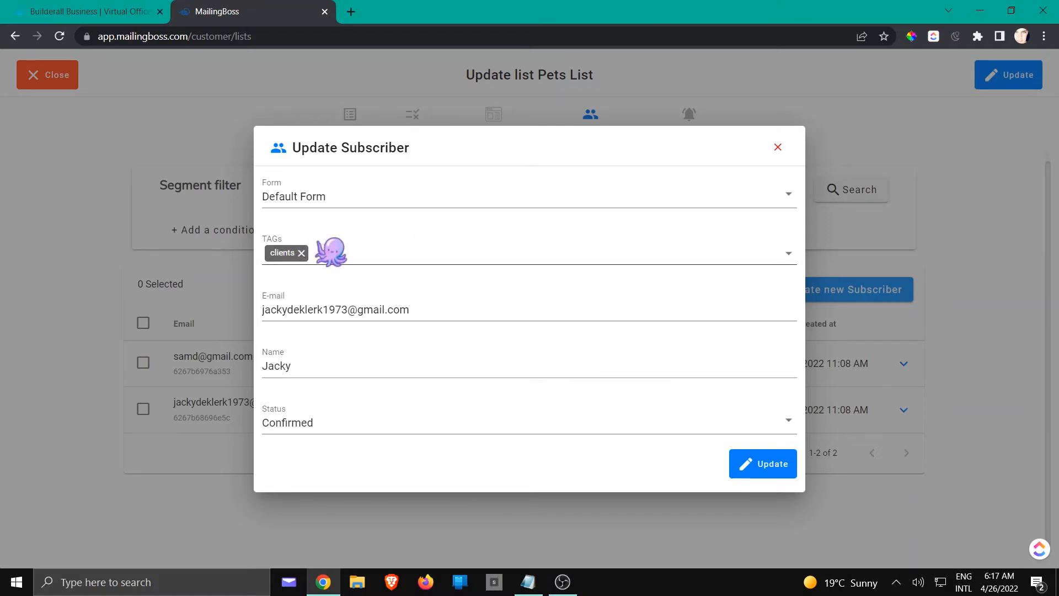
{"action": "left_click", "coordinate": [778, 146]}
{"action": "left_click", "coordinate": [897, 410]}
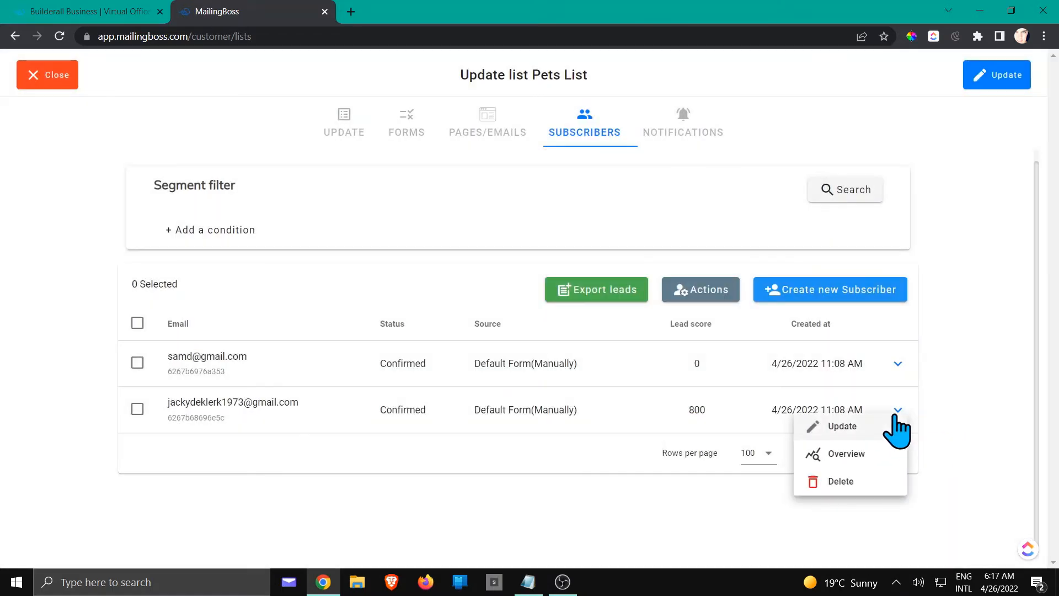
{"action": "left_click", "coordinate": [852, 453]}
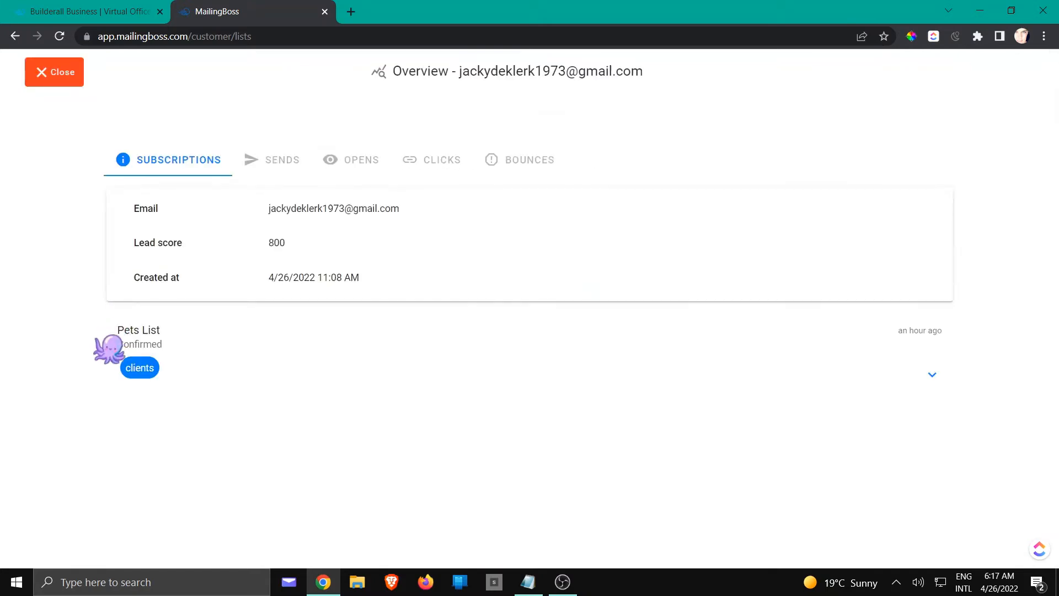
{"action": "left_click", "coordinate": [55, 72]}
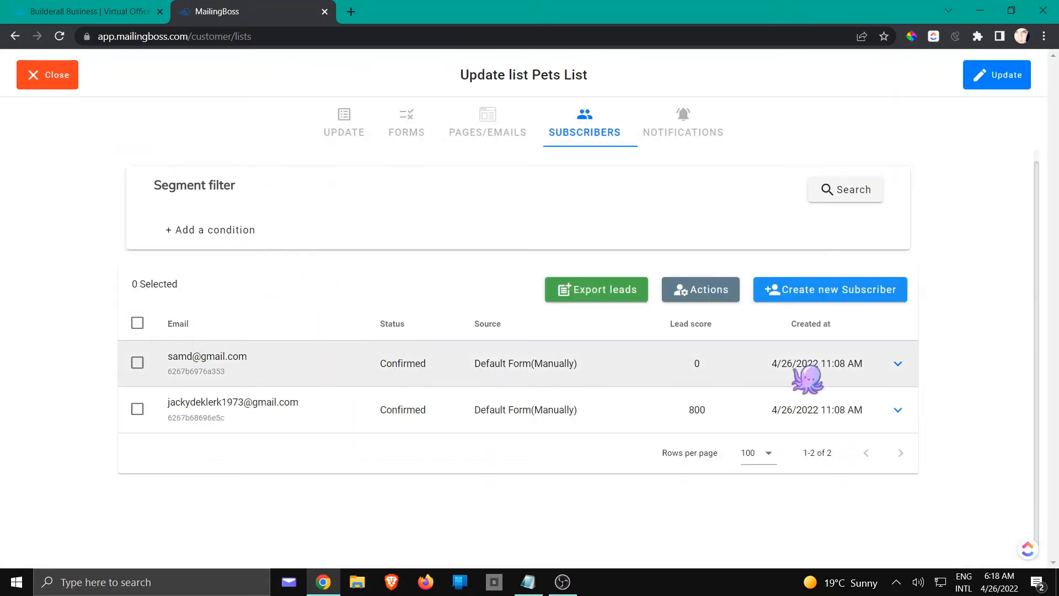
Check the tags of the subscriber with lead score 0 in the update form and the overview, and close the Pets List.
{"action": "left_click", "coordinate": [898, 364]}
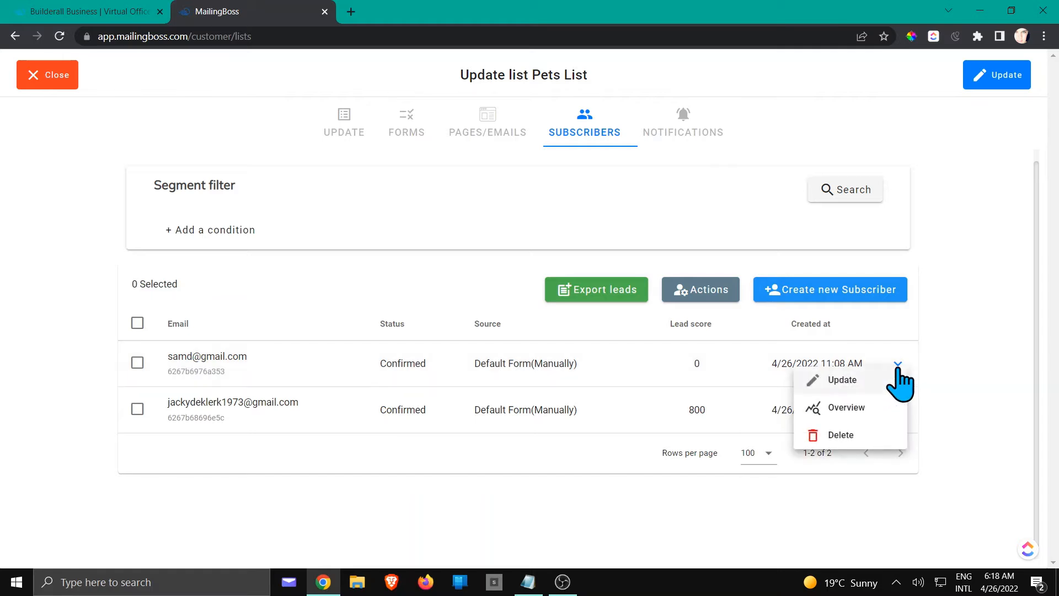
{"action": "left_click", "coordinate": [842, 380]}
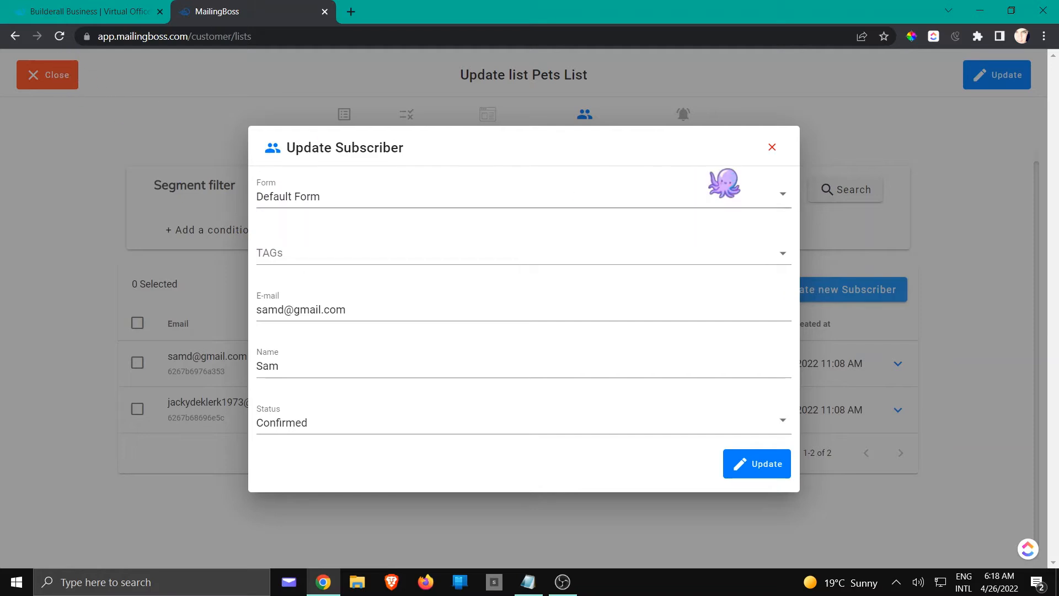
{"action": "left_click", "coordinate": [772, 147]}
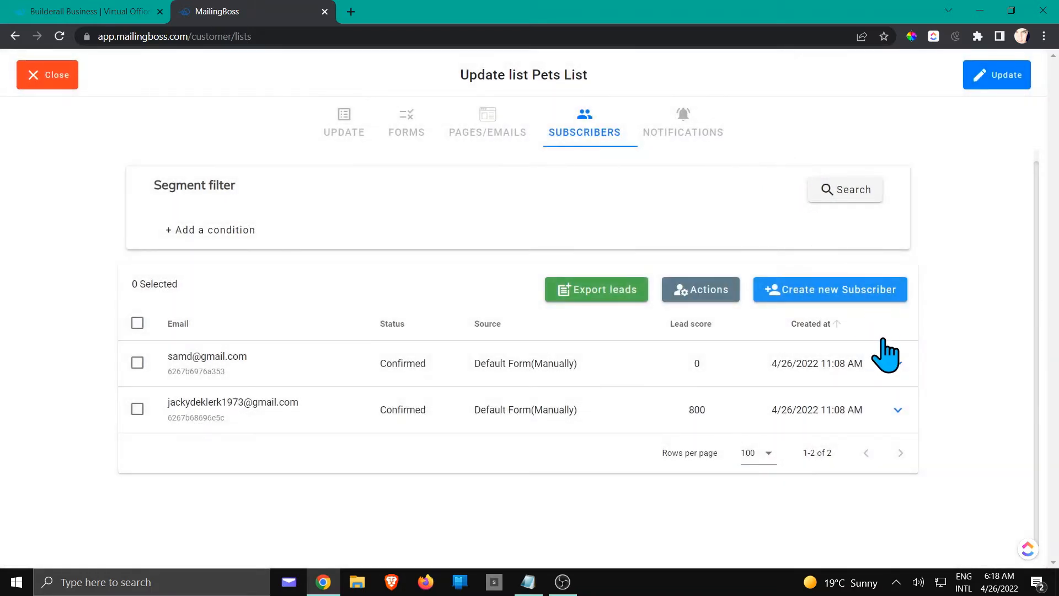
{"action": "left_click", "coordinate": [897, 363]}
{"action": "left_click", "coordinate": [863, 414]}
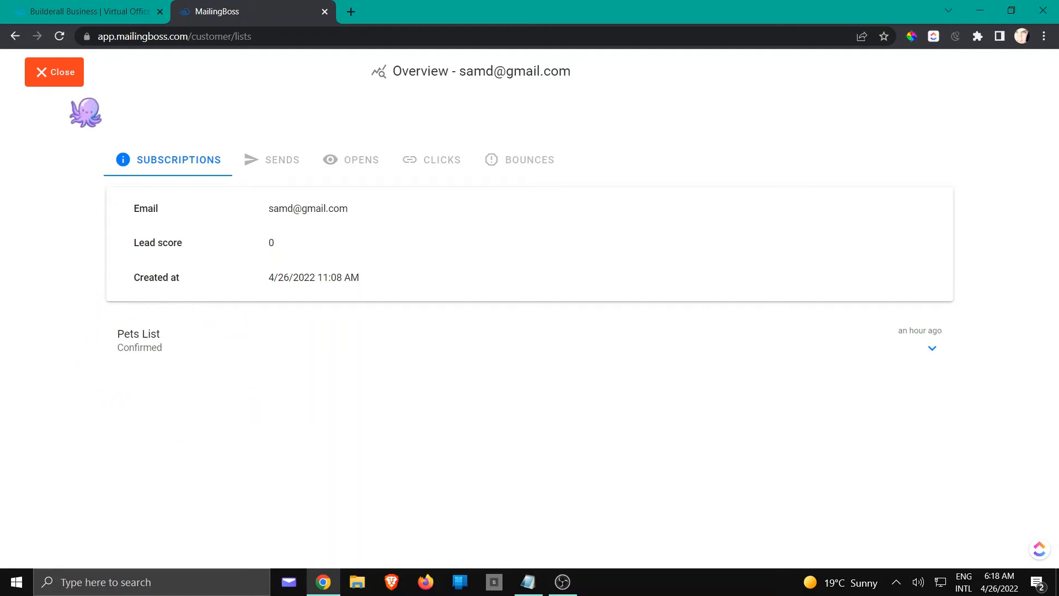
{"action": "left_click", "coordinate": [68, 75]}
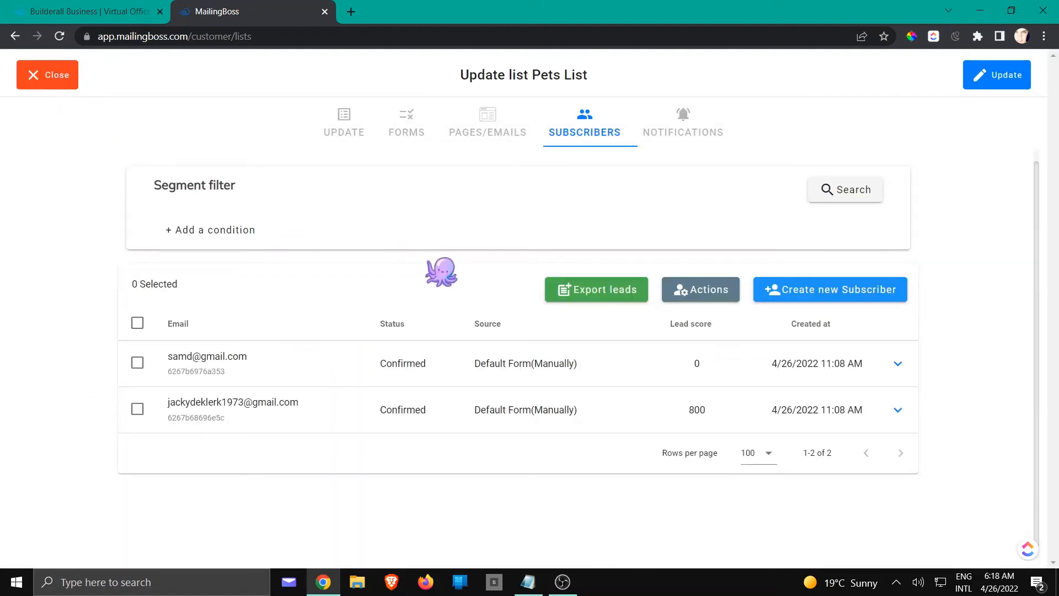
{"action": "left_click", "coordinate": [45, 75]}
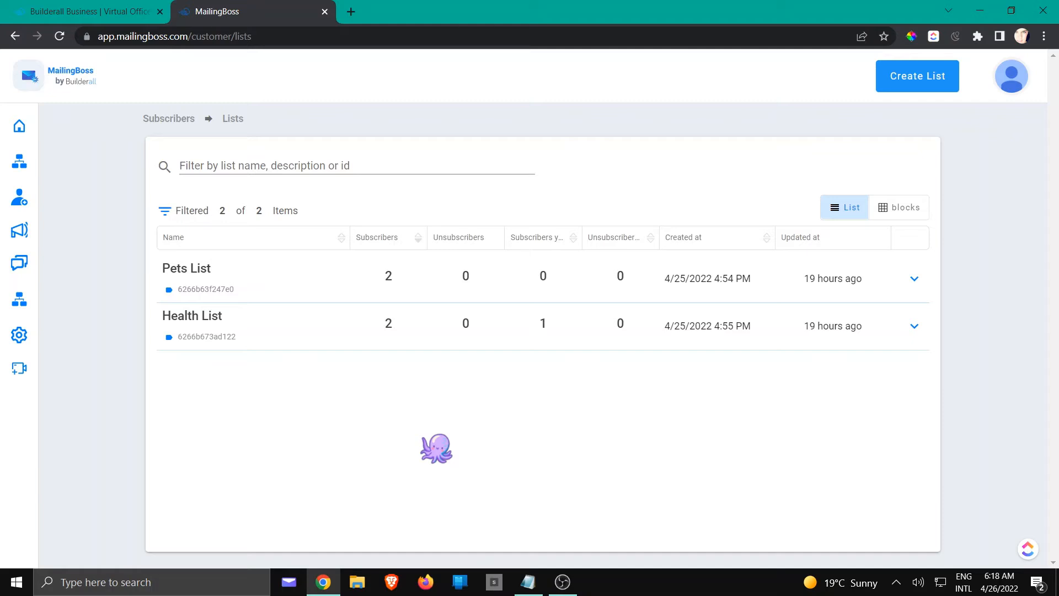
Create a new send under the sent campaigns and name it "Happy New Year Discount Coupon".
{"action": "mouse_move", "coordinate": [26, 138]}
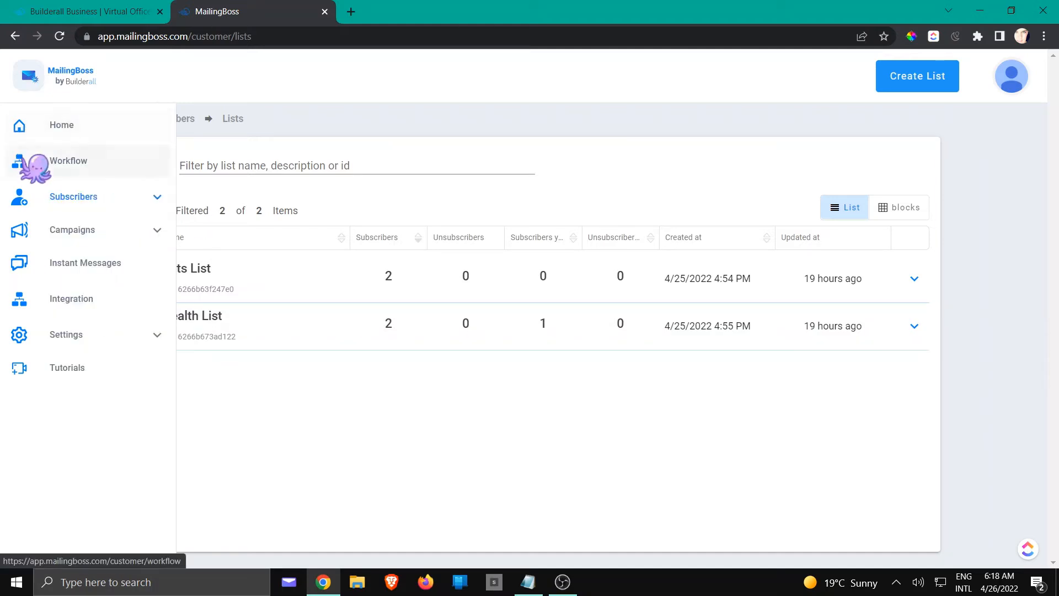
{"action": "left_click", "coordinate": [84, 231]}
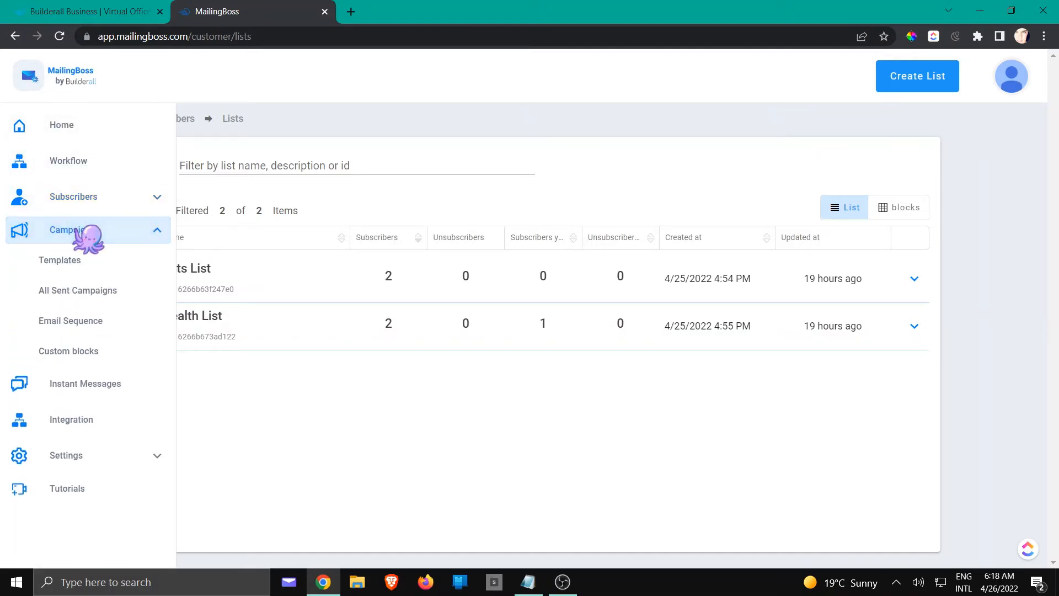
{"action": "left_click", "coordinate": [94, 293]}
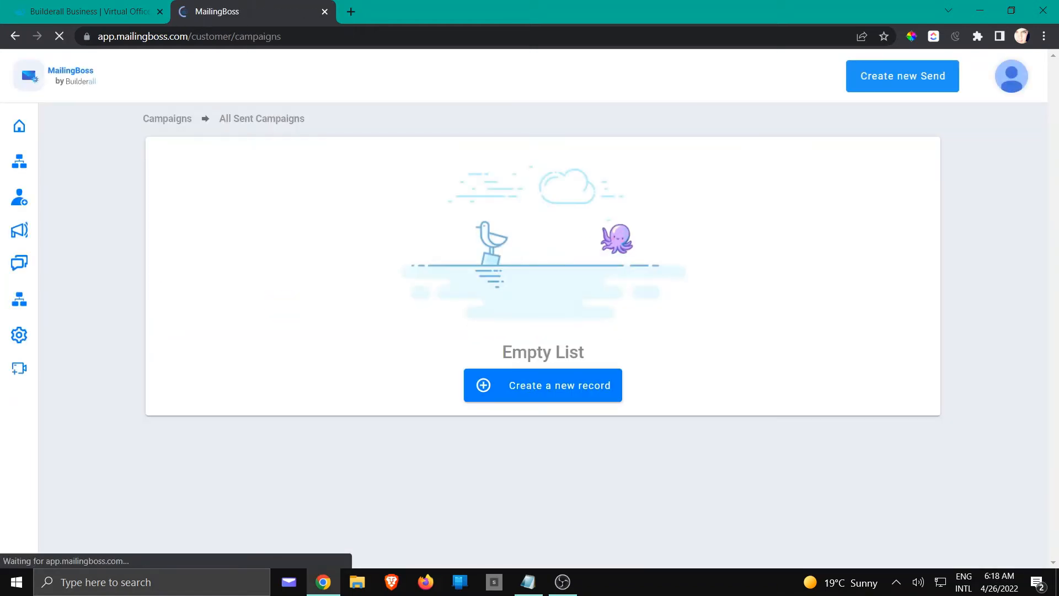
{"action": "left_click", "coordinate": [909, 76]}
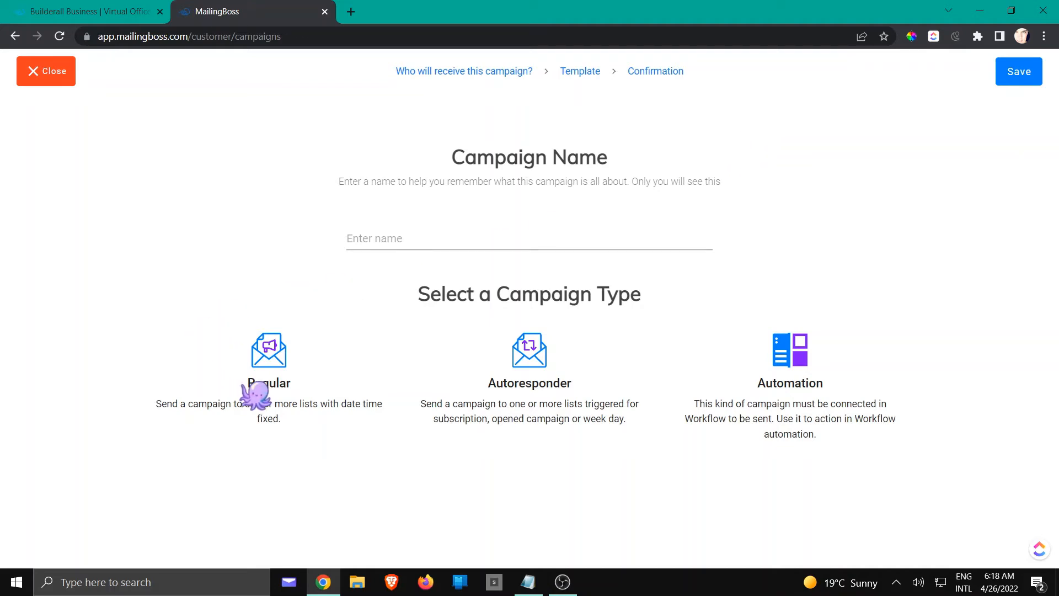
{"action": "left_click", "coordinate": [401, 244]}
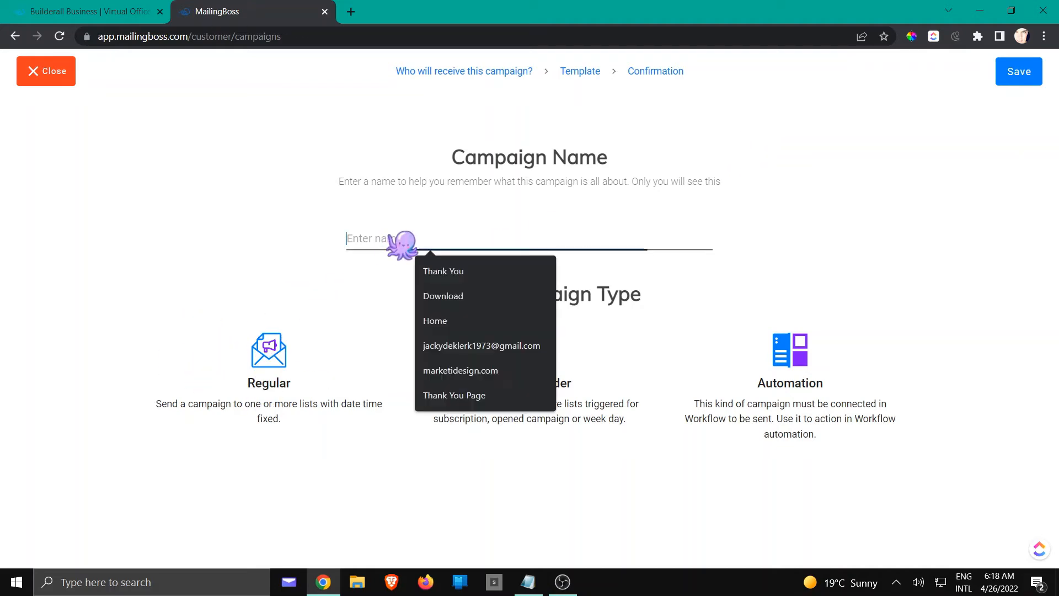
{"action": "type", "text": "Happy New Year Discount Coupon"}
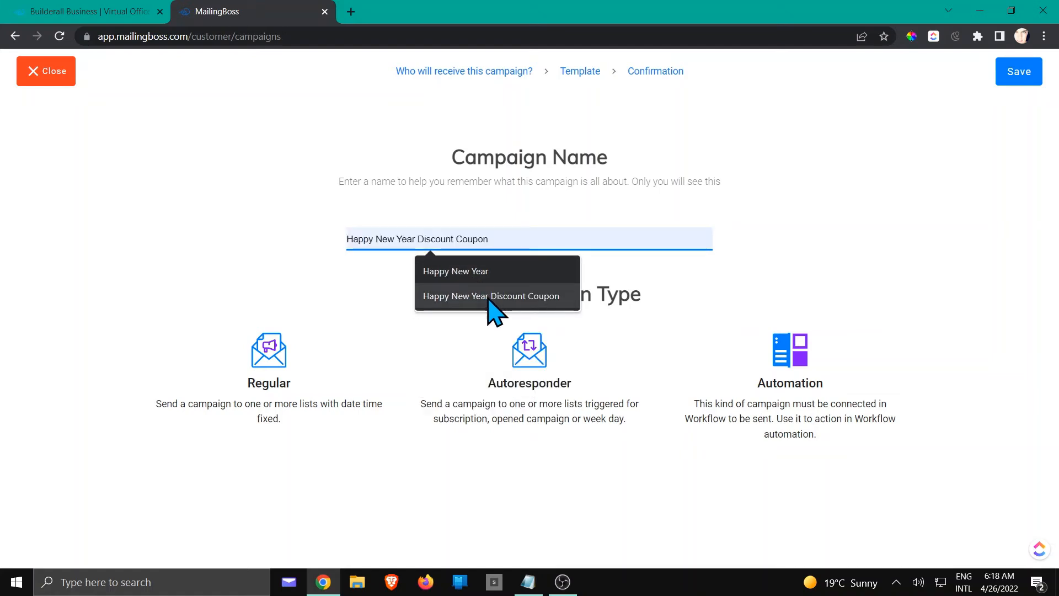
{"action": "left_click", "coordinate": [488, 299]}
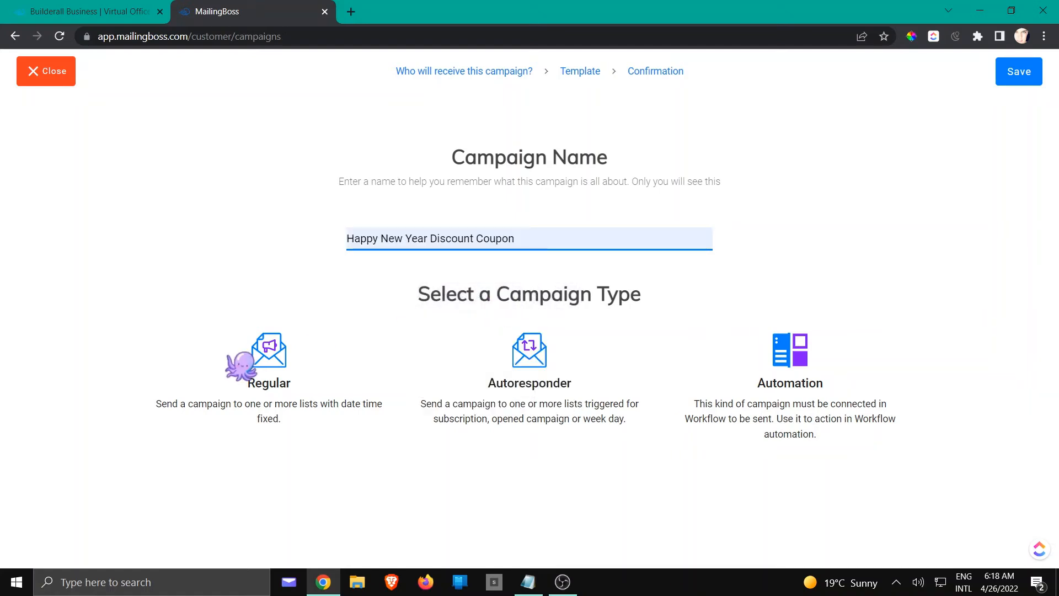
Make the campaign a Regular one and choose Pets List as its recipient list.
{"action": "left_click", "coordinate": [269, 369]}
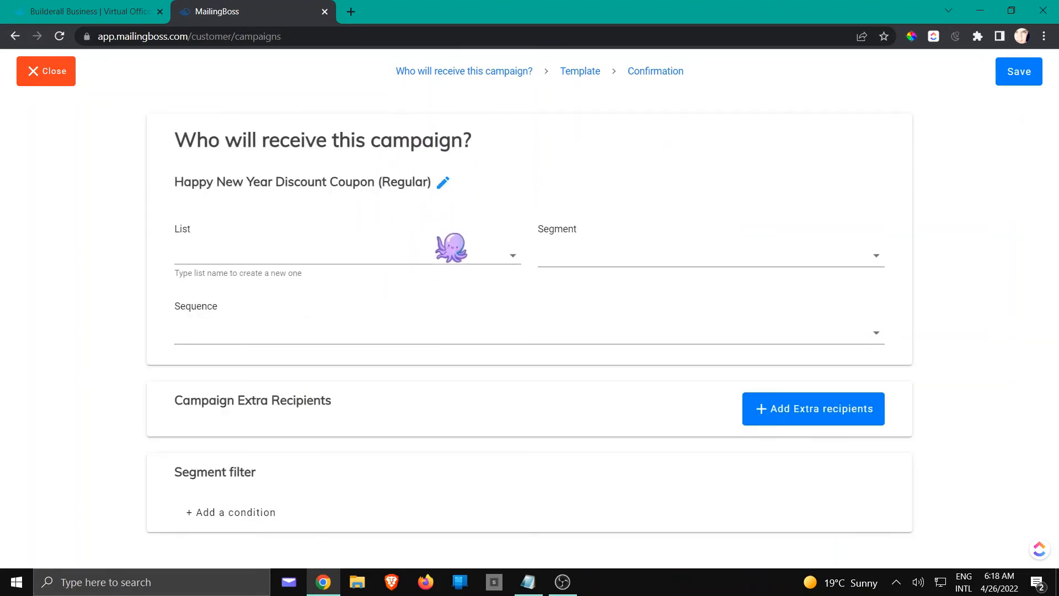
{"action": "left_click", "coordinate": [465, 257]}
{"action": "left_click", "coordinate": [298, 287]}
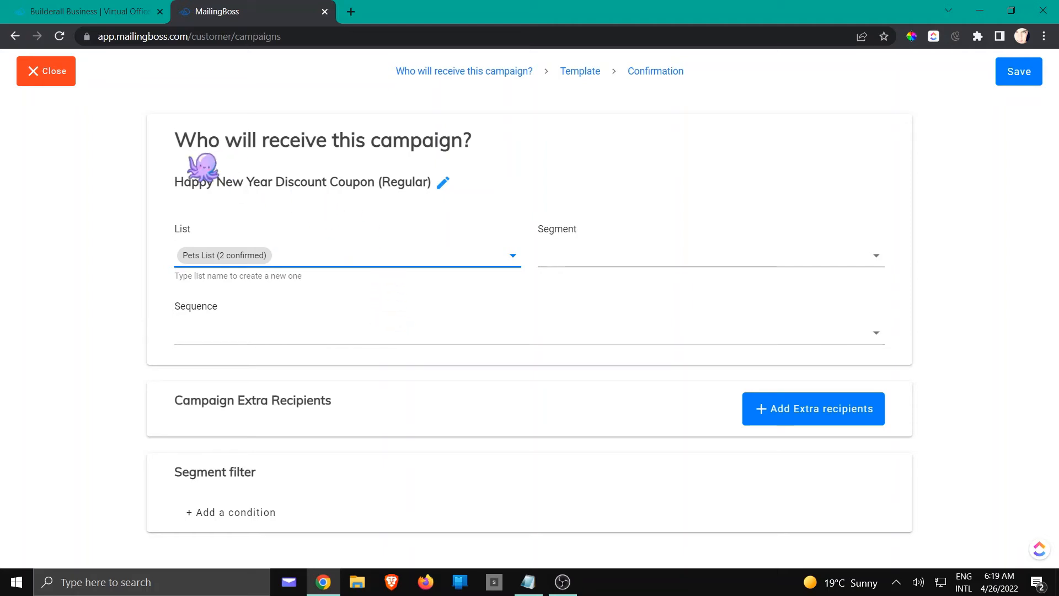
Add Health List as an extra recipient list for the campaign.
{"action": "left_click", "coordinate": [808, 412]}
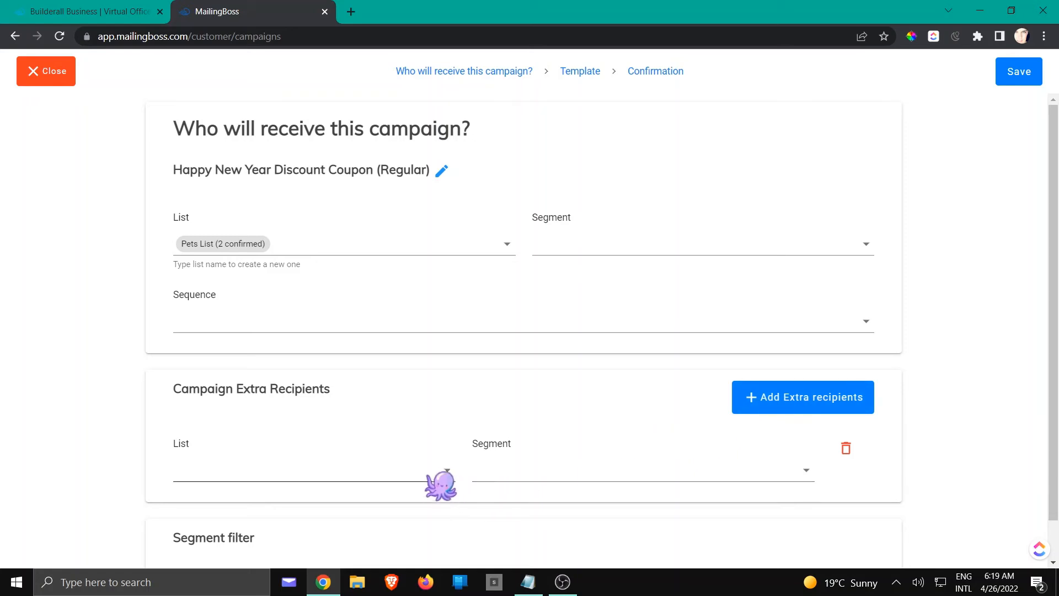
{"action": "left_click", "coordinate": [446, 472]}
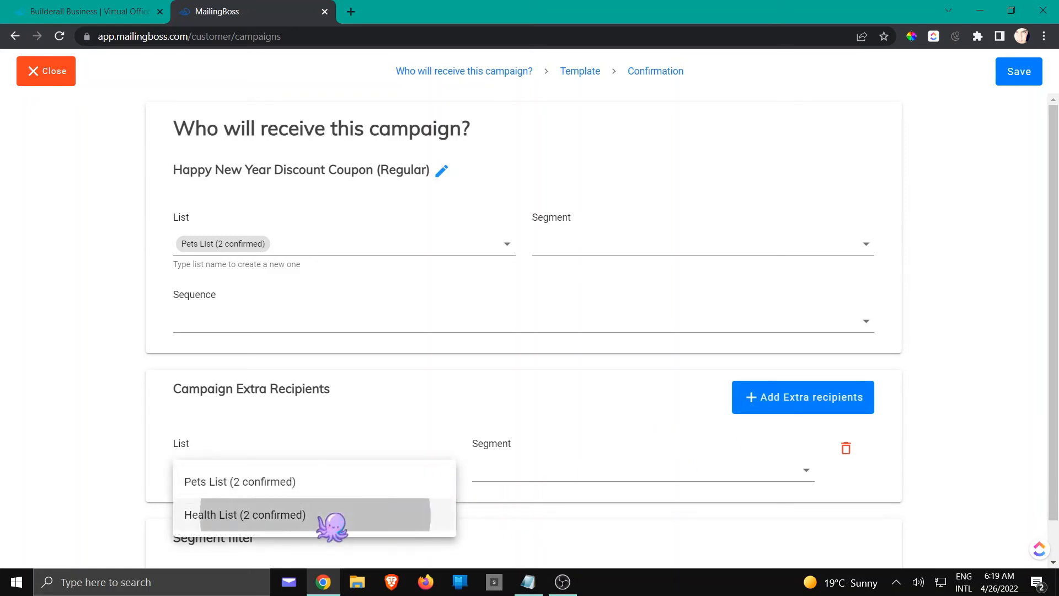
{"action": "left_click", "coordinate": [328, 515]}
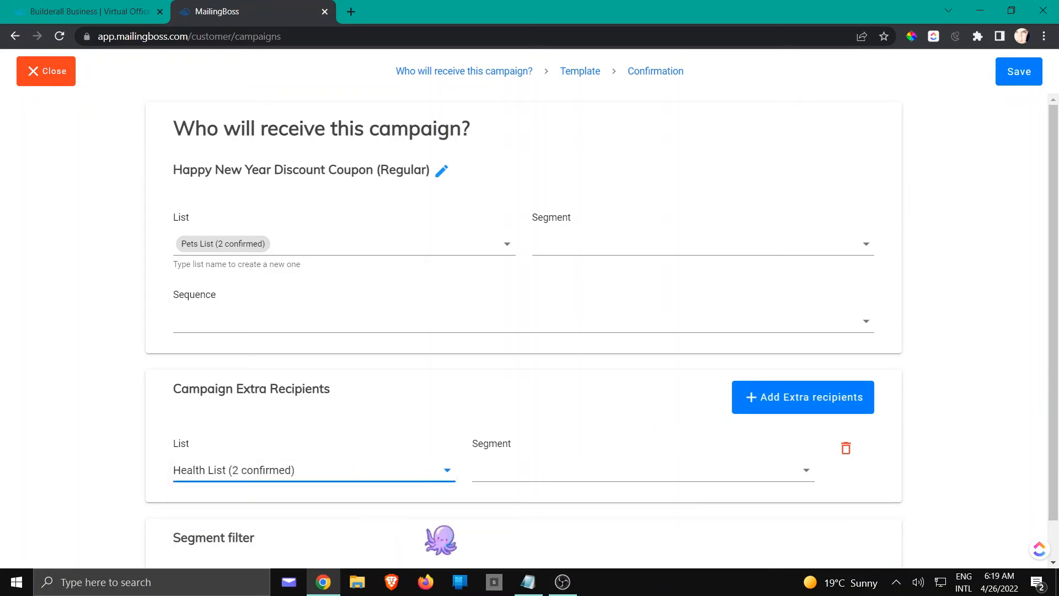
Add a segment filter condition requiring that the subscriber tag "clients" exists, and save the recipient settings.
{"action": "scroll", "coordinate": [783, 497], "scroll_direction": "down", "scroll_amount": 1}
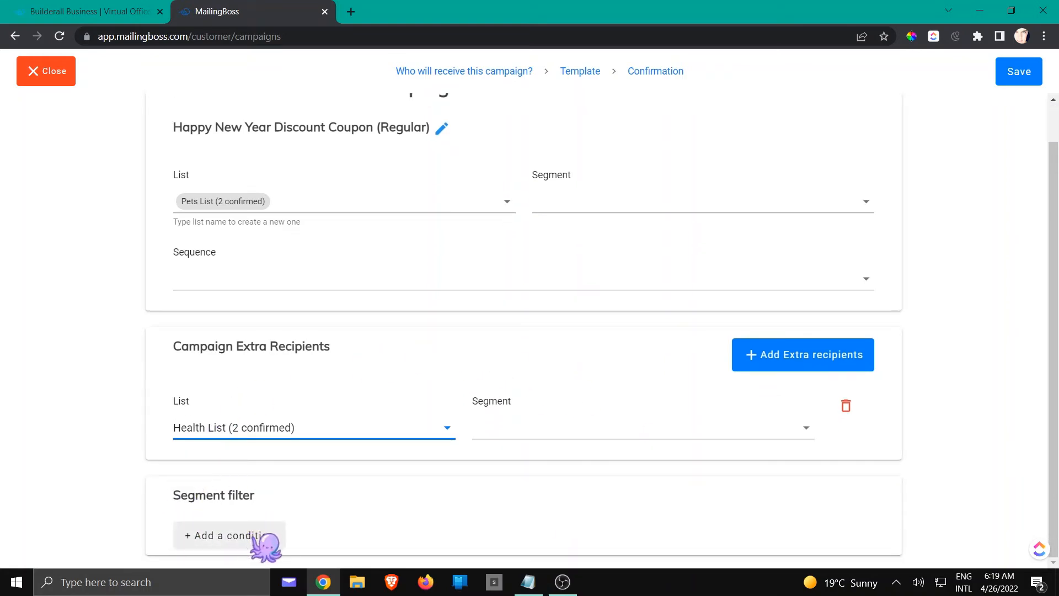
{"action": "left_click", "coordinate": [259, 538]}
{"action": "scroll", "coordinate": [353, 469], "scroll_direction": "down", "scroll_amount": 1}
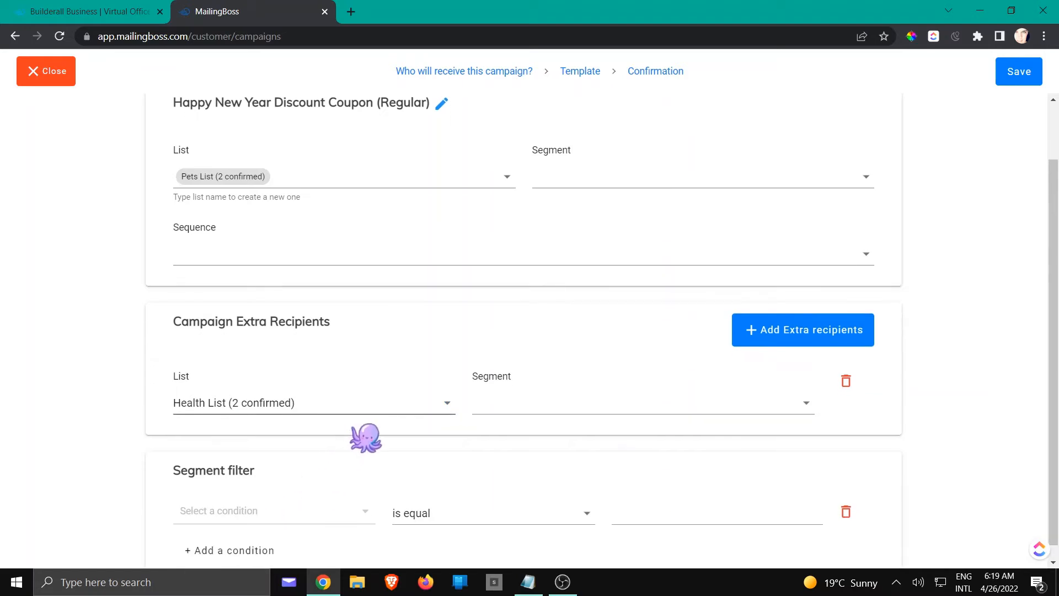
{"action": "left_click", "coordinate": [338, 510]}
{"action": "left_click", "coordinate": [235, 437]}
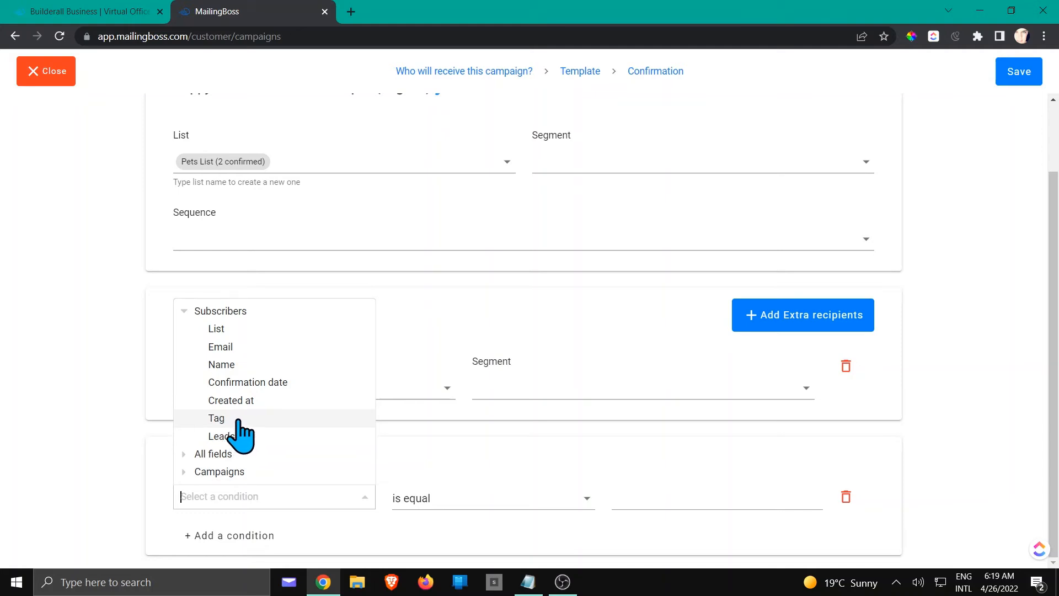
{"action": "left_click", "coordinate": [221, 417]}
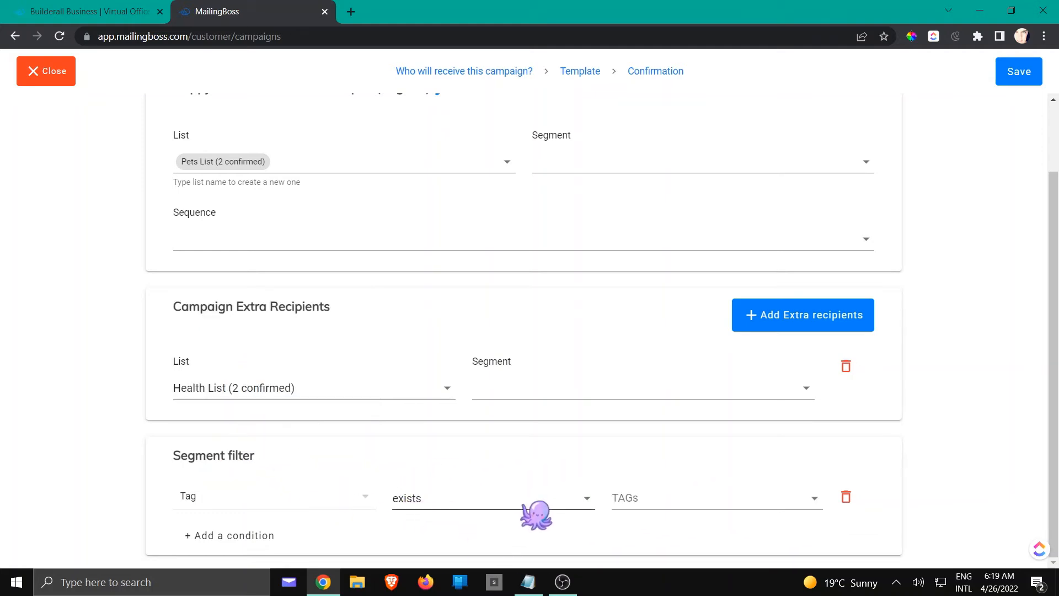
{"action": "left_click", "coordinate": [688, 508]}
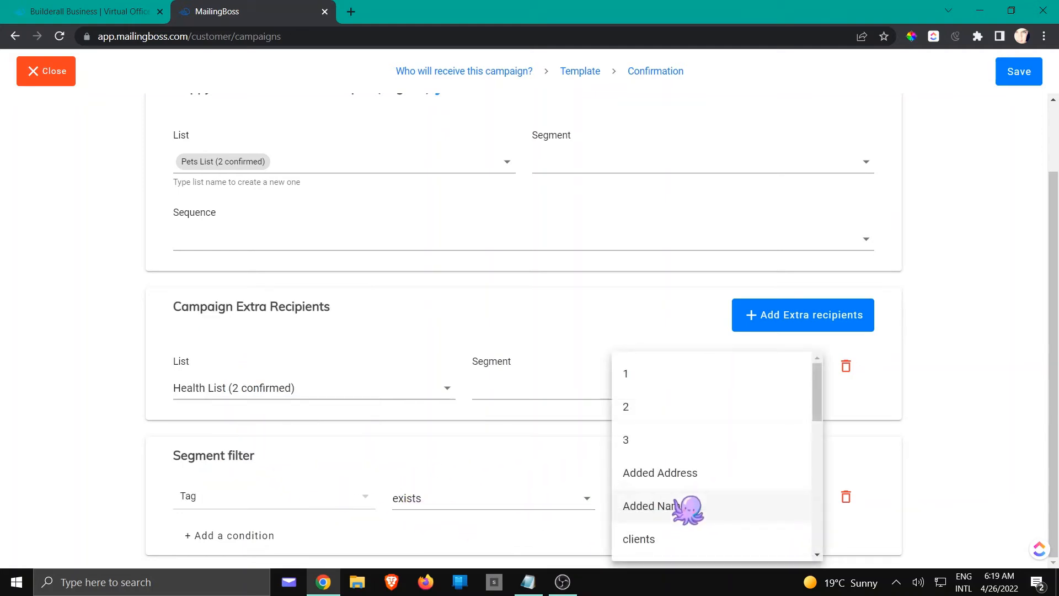
{"action": "left_click", "coordinate": [667, 544]}
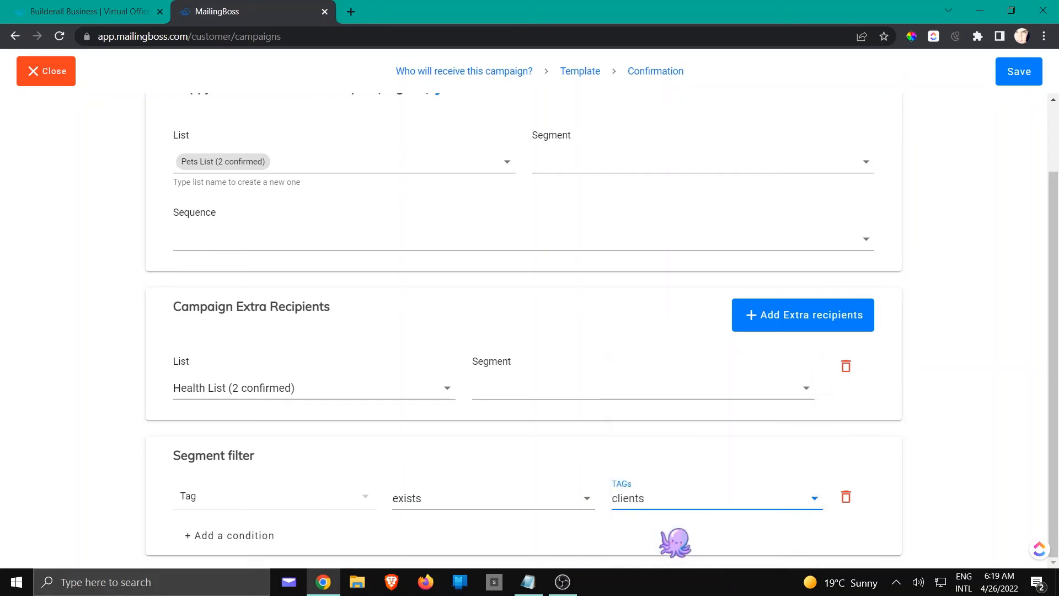
{"action": "left_click", "coordinate": [1018, 77]}
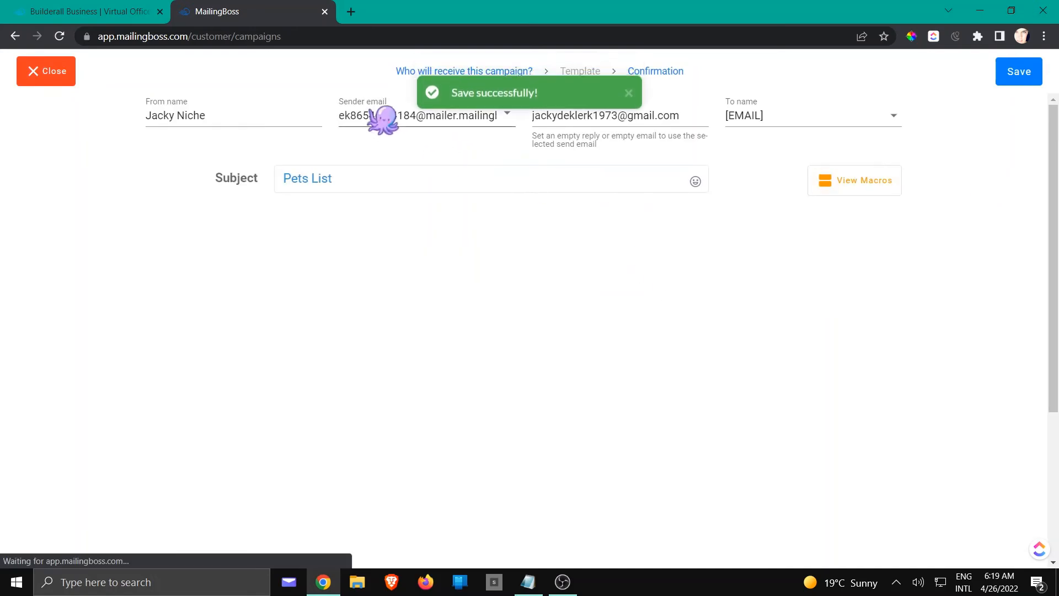
Check the available sender emails and replace the email subject with "Happy New Year Discount".
{"action": "left_click", "coordinate": [507, 113]}
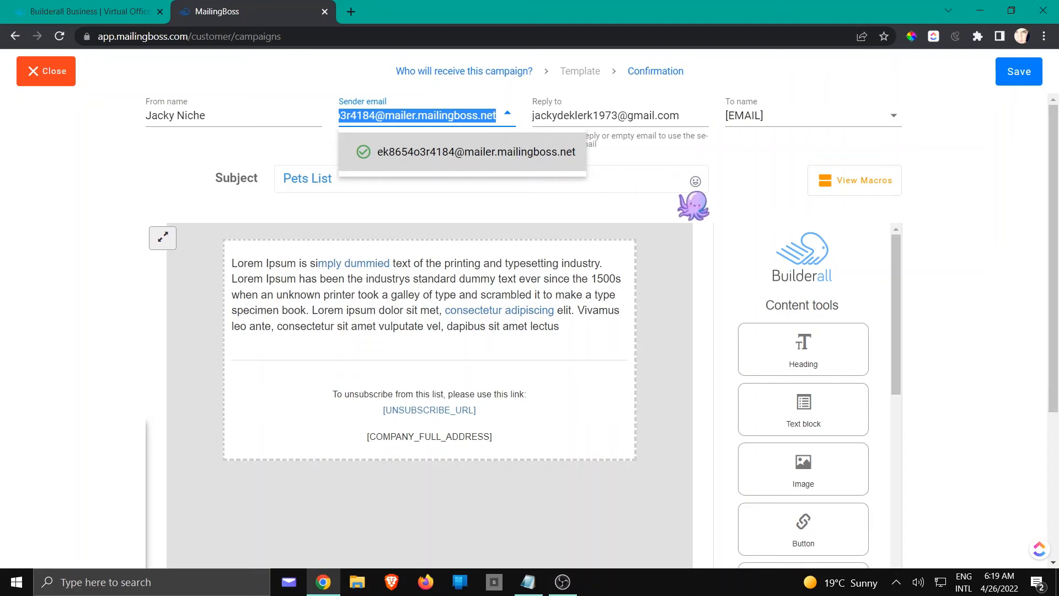
{"action": "left_click", "coordinate": [753, 163]}
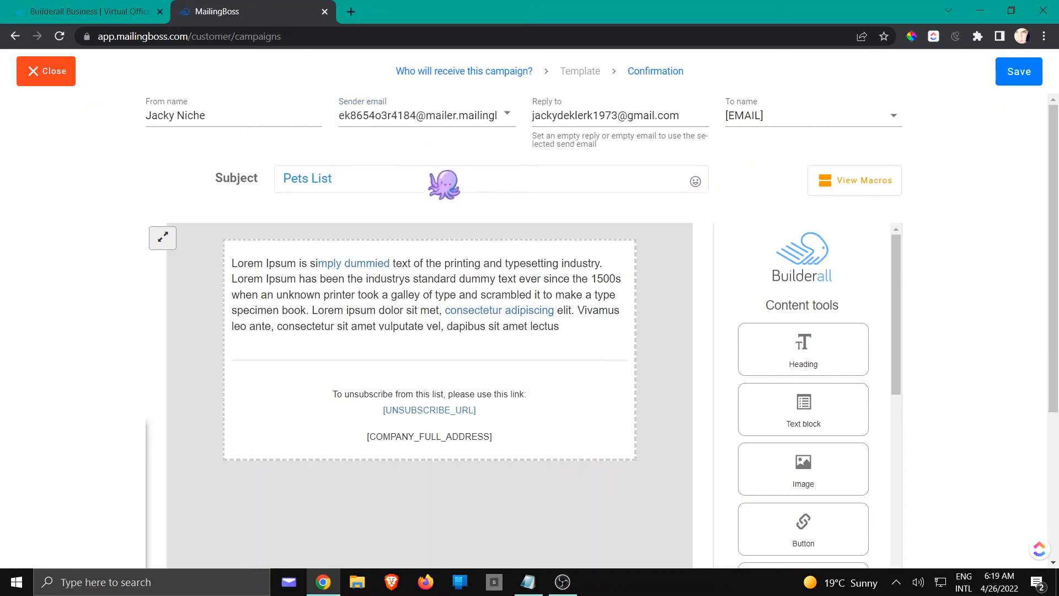
{"action": "left_click", "coordinate": [445, 183]}
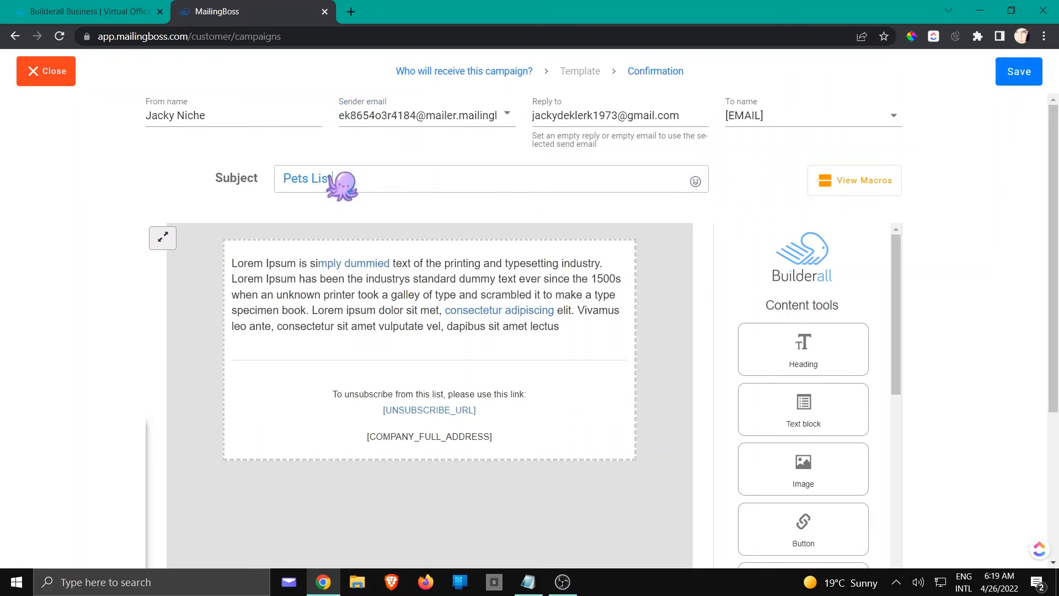
{"action": "left_click_drag", "start_coordinate": [332, 179], "coordinate": [283, 179]}
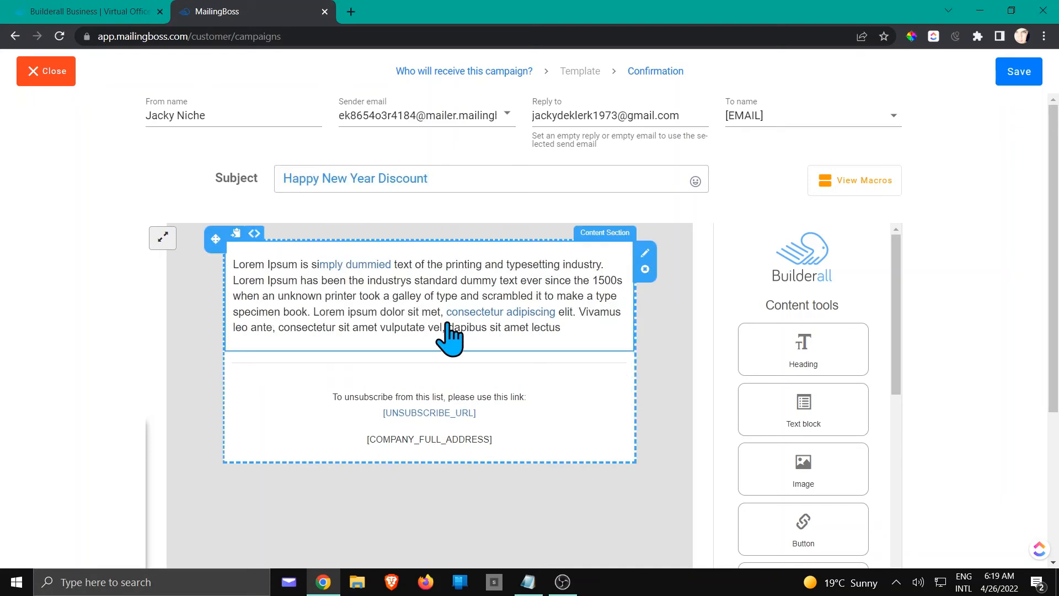
Replace the placeholder paragraph in the email body with "Happy New Year Discount" and save the template.
{"action": "left_click", "coordinate": [568, 342]}
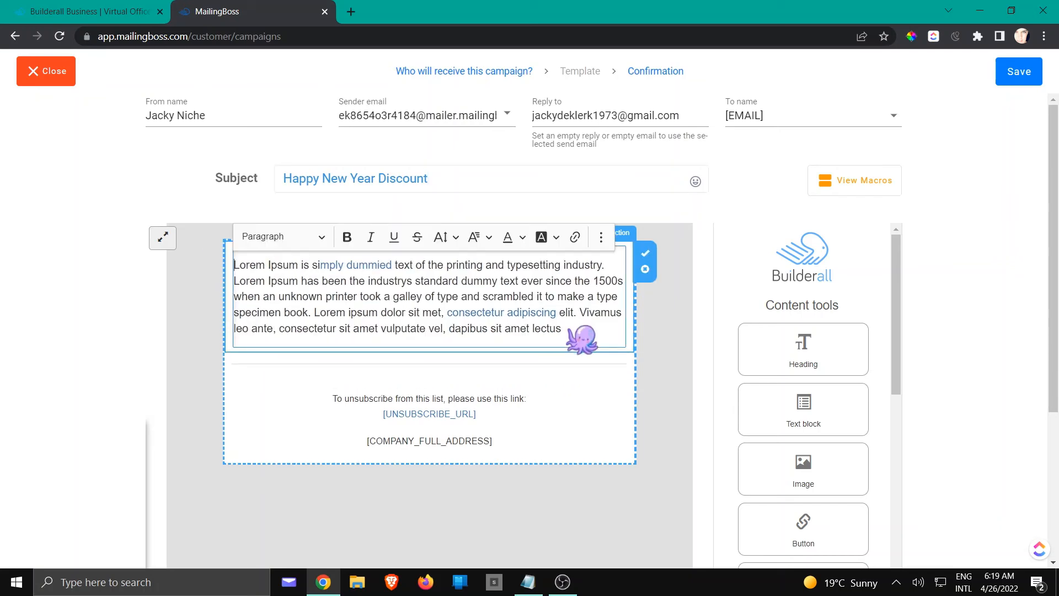
{"action": "left_click_drag", "start_coordinate": [561, 329], "coordinate": [247, 266]}
{"action": "key", "text": "BackSpace"}
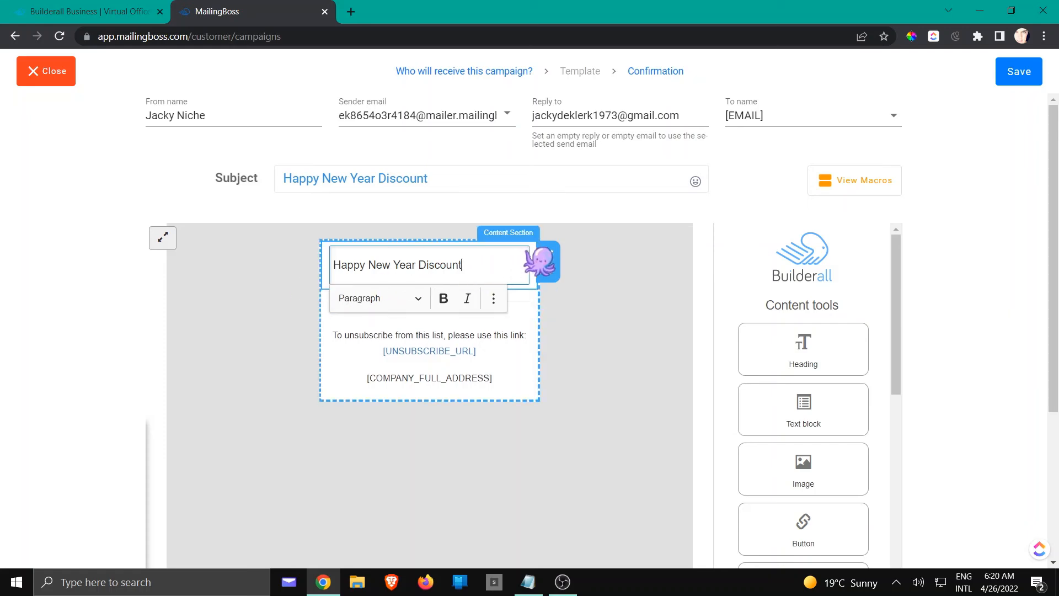
{"action": "left_click", "coordinate": [548, 253]}
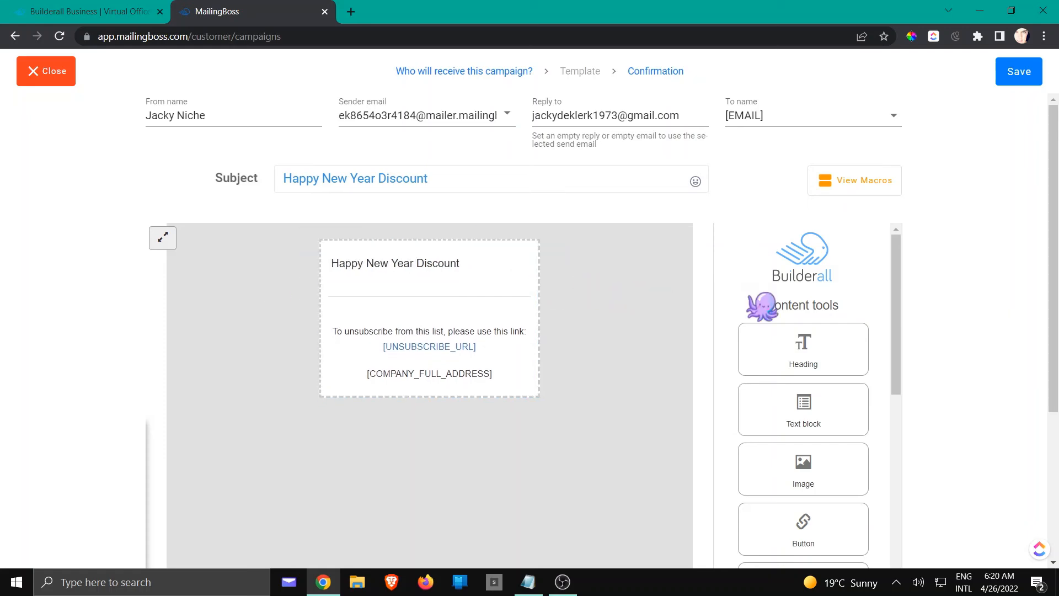
{"action": "left_click", "coordinate": [1020, 72]}
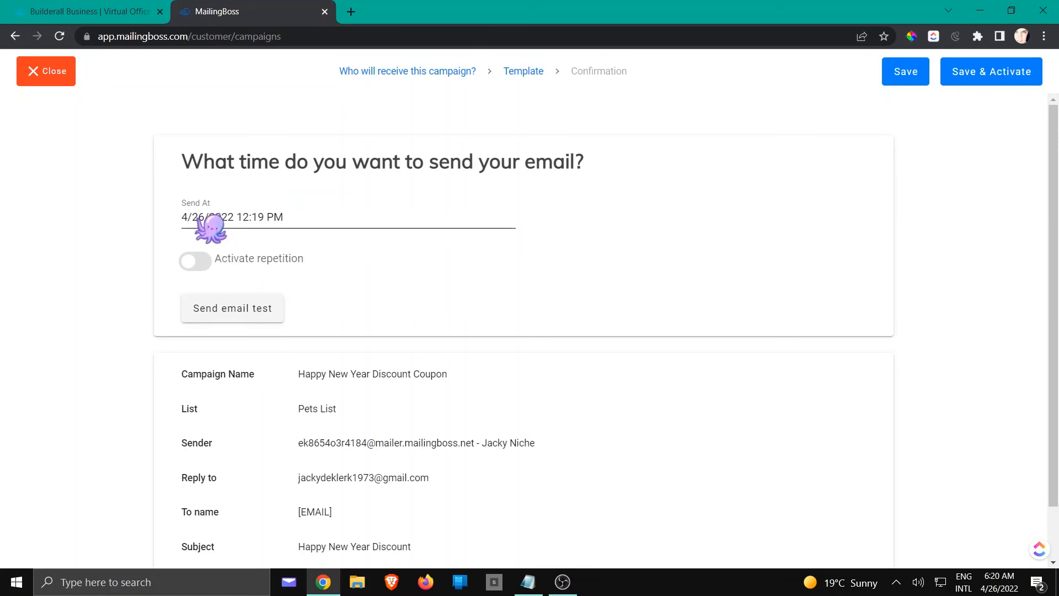
Schedule the campaign to be sent on 1/1/2023 at 12:00 PM.
{"action": "left_click", "coordinate": [209, 223]}
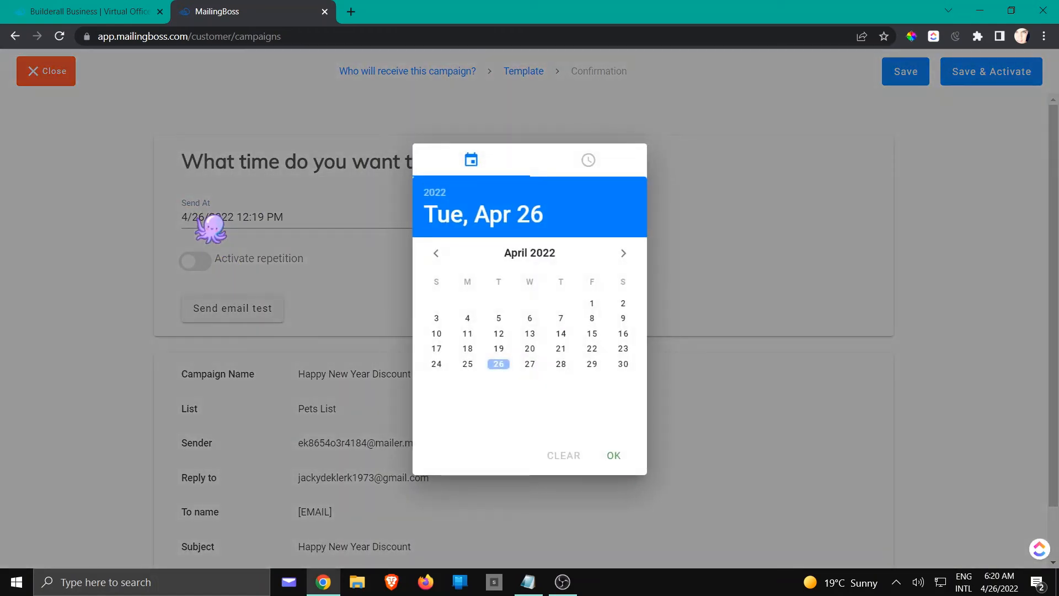
{"action": "left_click", "coordinate": [623, 253]}
{"action": "left_click", "coordinate": [623, 254]}
{"action": "left_click", "coordinate": [623, 253]}
{"action": "left_click", "coordinate": [623, 253]}
{"action": "left_click", "coordinate": [623, 253]}
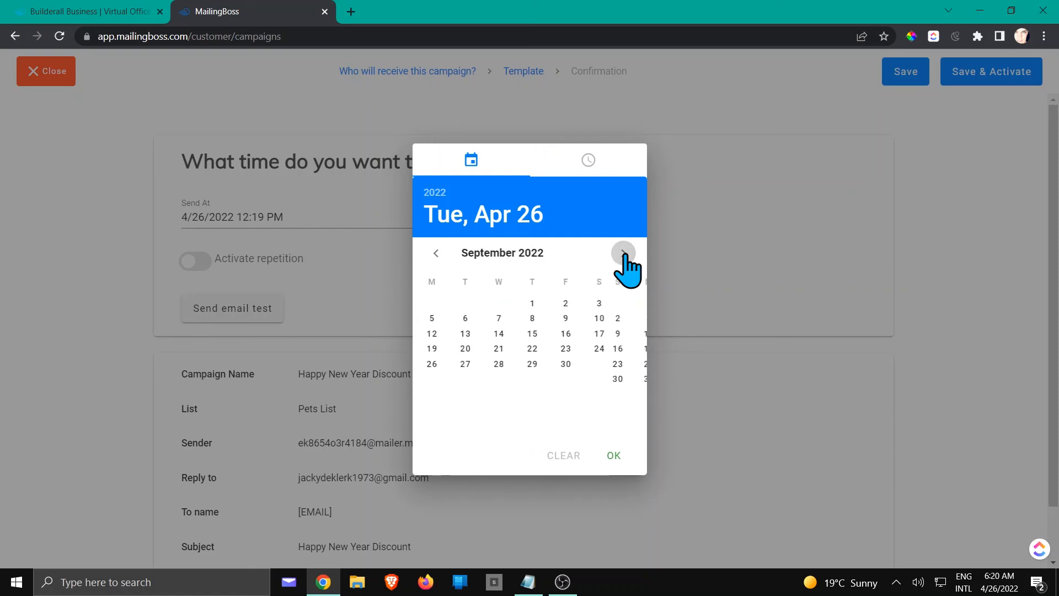
{"action": "left_click", "coordinate": [623, 253]}
{"action": "left_click", "coordinate": [623, 253]}
{"action": "left_click", "coordinate": [623, 253]}
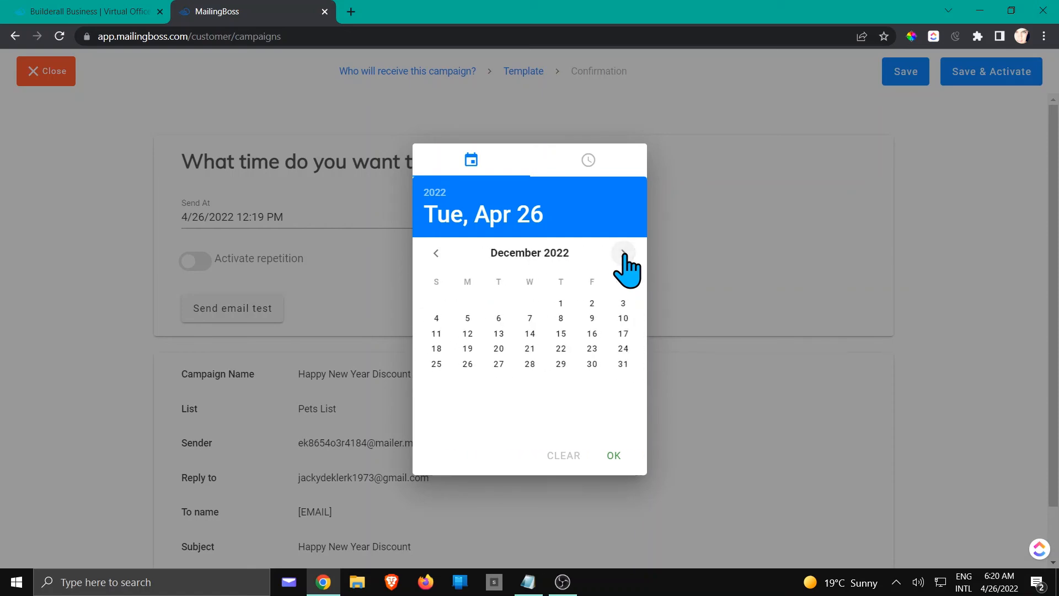
{"action": "left_click", "coordinate": [623, 253]}
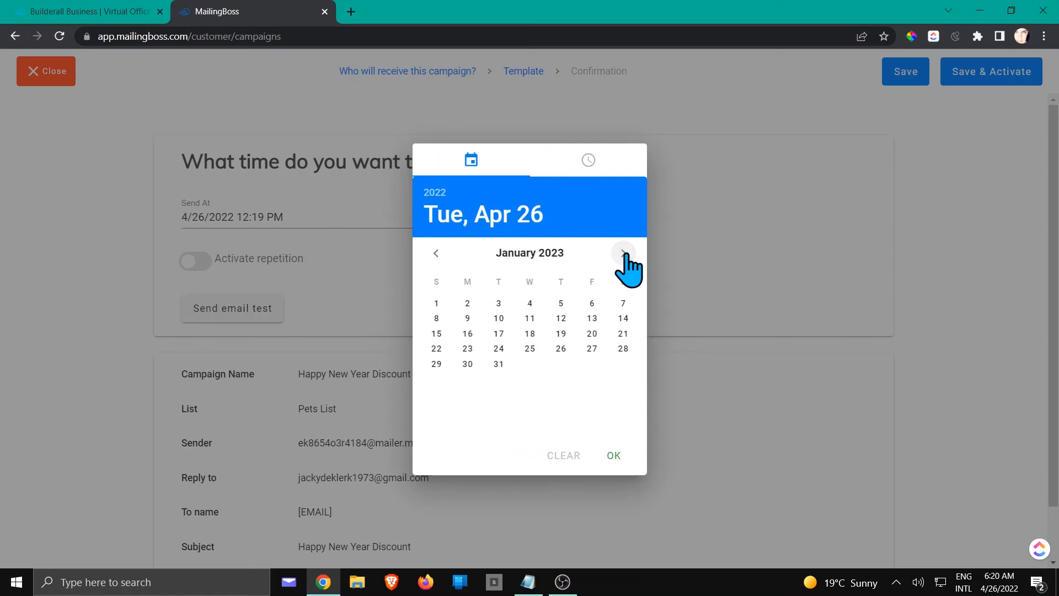
{"action": "left_click", "coordinate": [435, 302]}
{"action": "left_click", "coordinate": [530, 267]}
{"action": "left_click", "coordinate": [533, 268]}
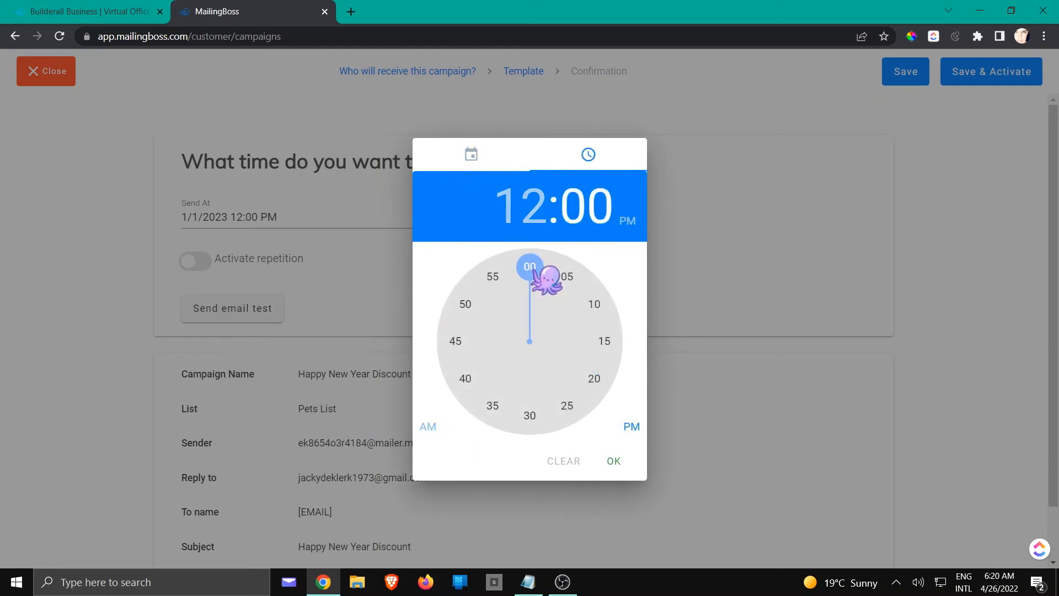
{"action": "left_click", "coordinate": [616, 461]}
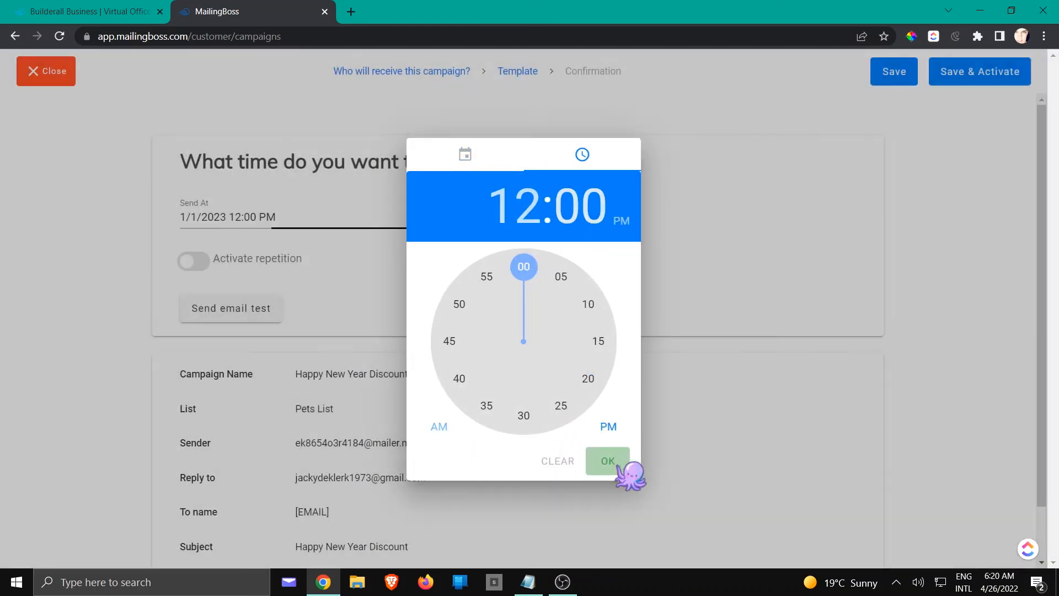
Save and activate the campaign with repetition off, and show its secondary lists in the sent campaigns.
{"action": "left_click", "coordinate": [190, 262]}
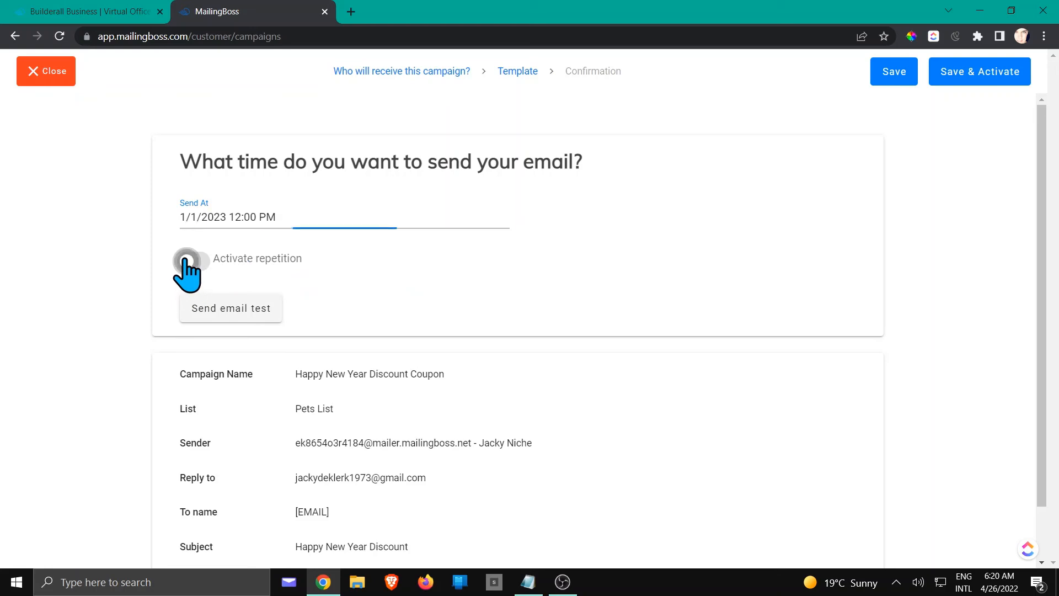
{"action": "left_click", "coordinate": [194, 262]}
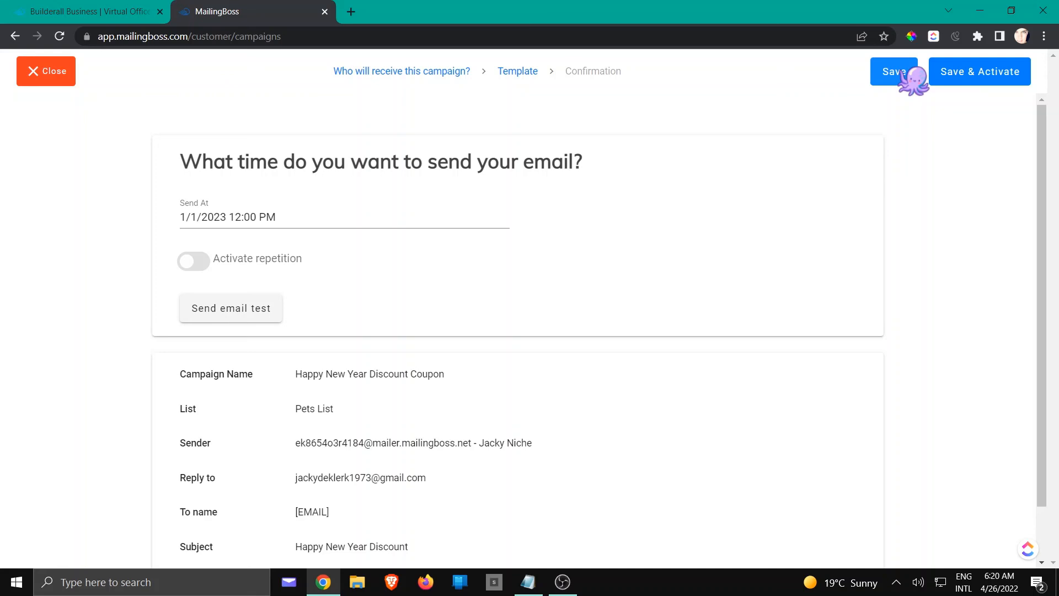
{"action": "left_click", "coordinate": [962, 71]}
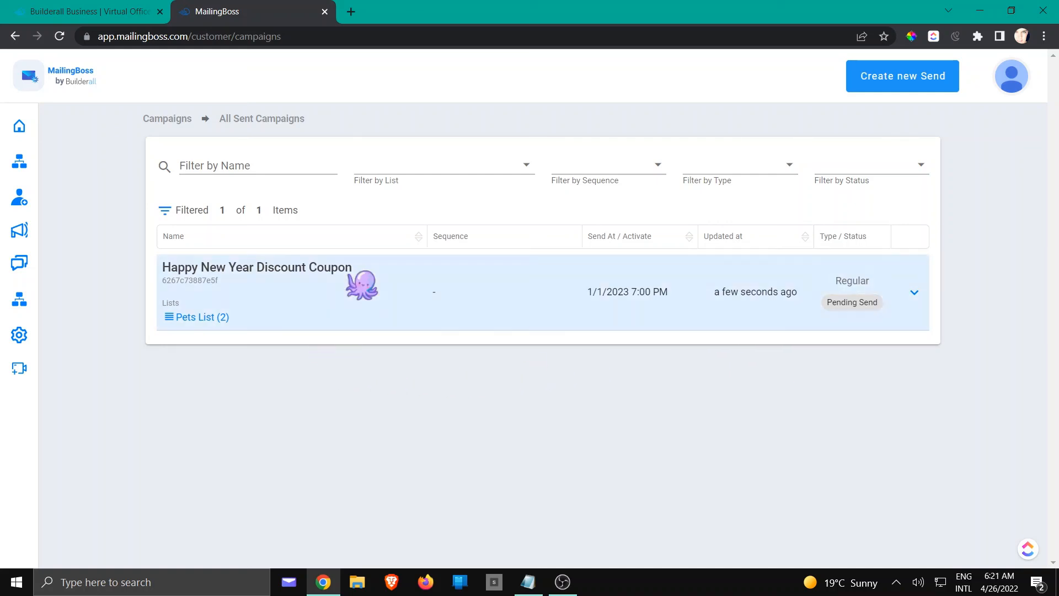
{"action": "left_click", "coordinate": [179, 319]}
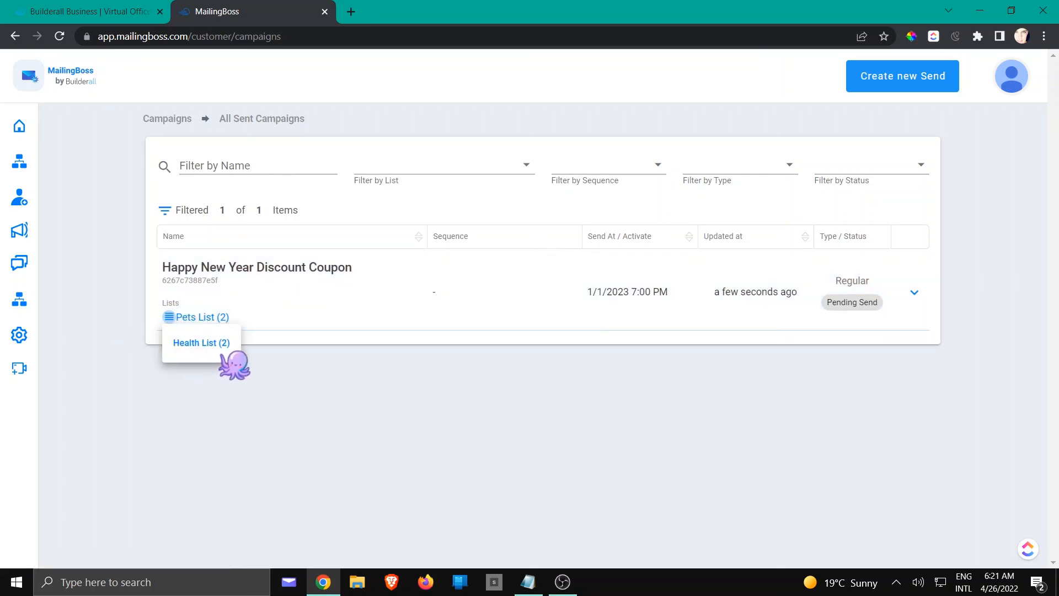